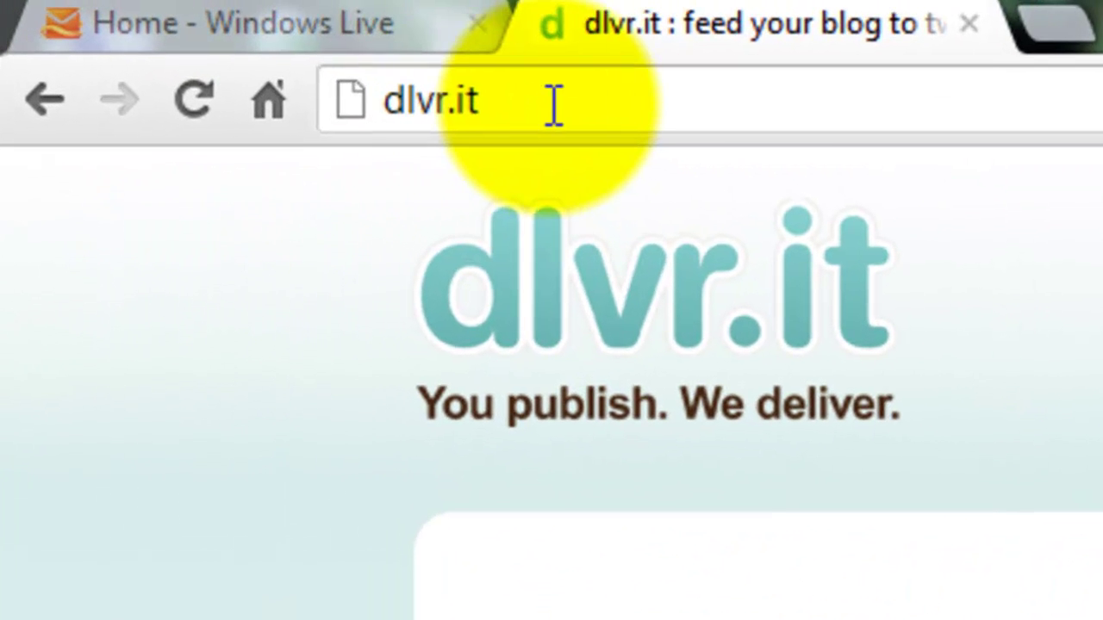
Load the dlvr.it website in the browser
left_click(188, 38)
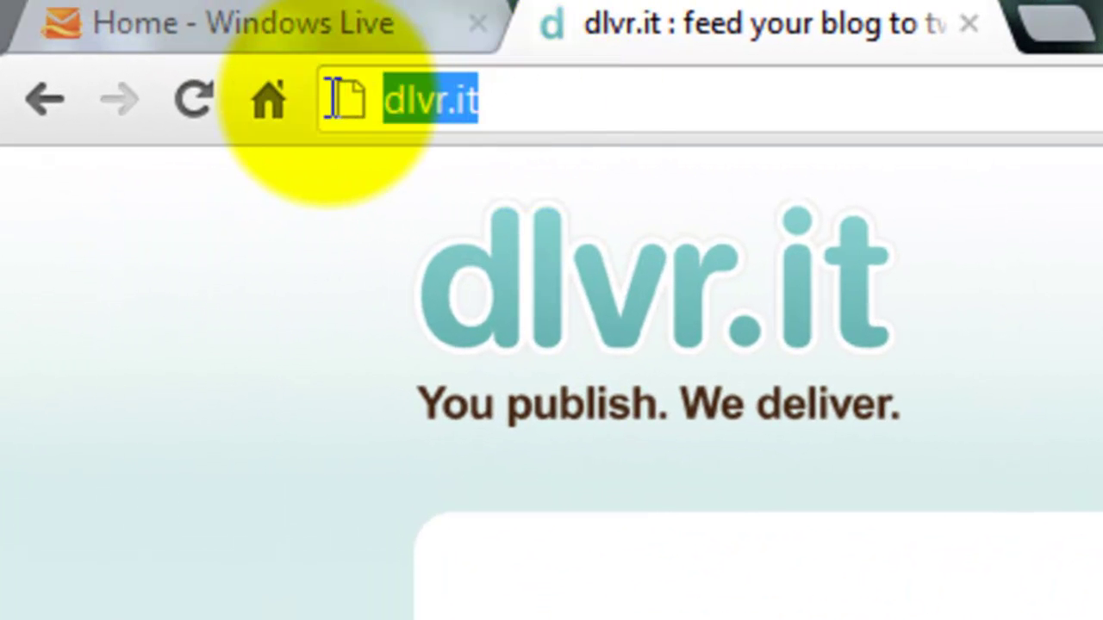
left_click(565, 87)
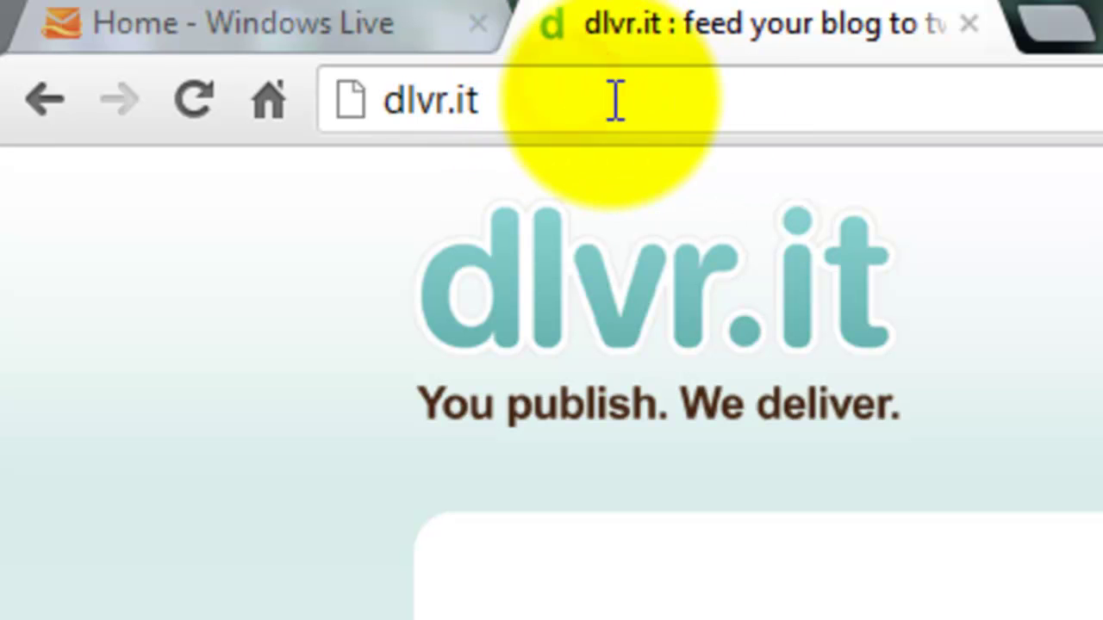
key("Return")
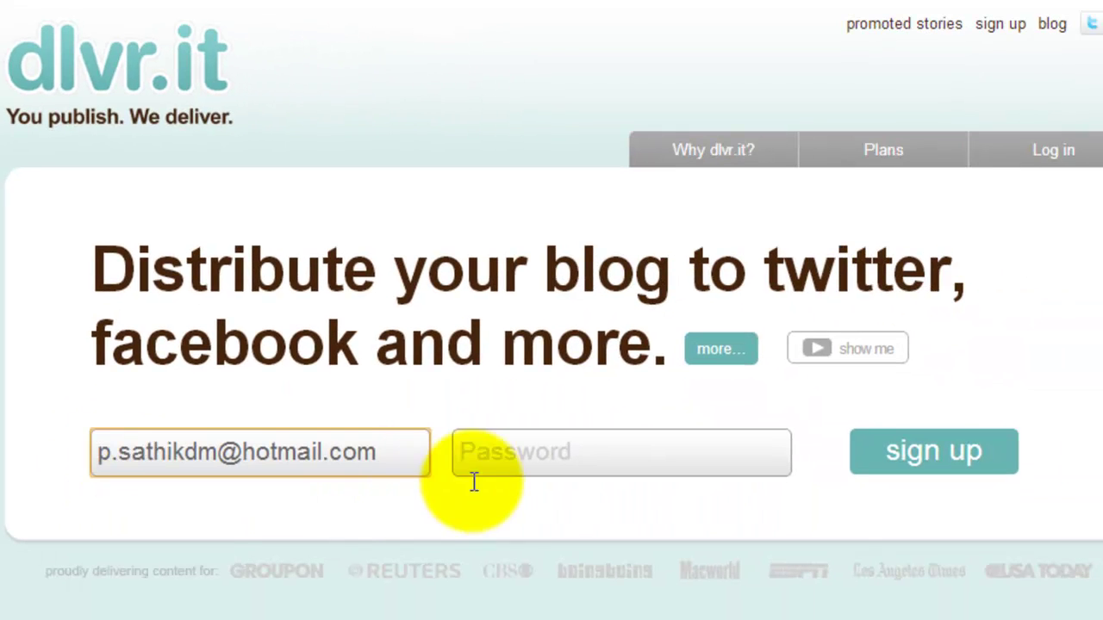
Enter the account password for the new dlvr.it account and submit the sign-up
left_click(512, 444)
type("••")
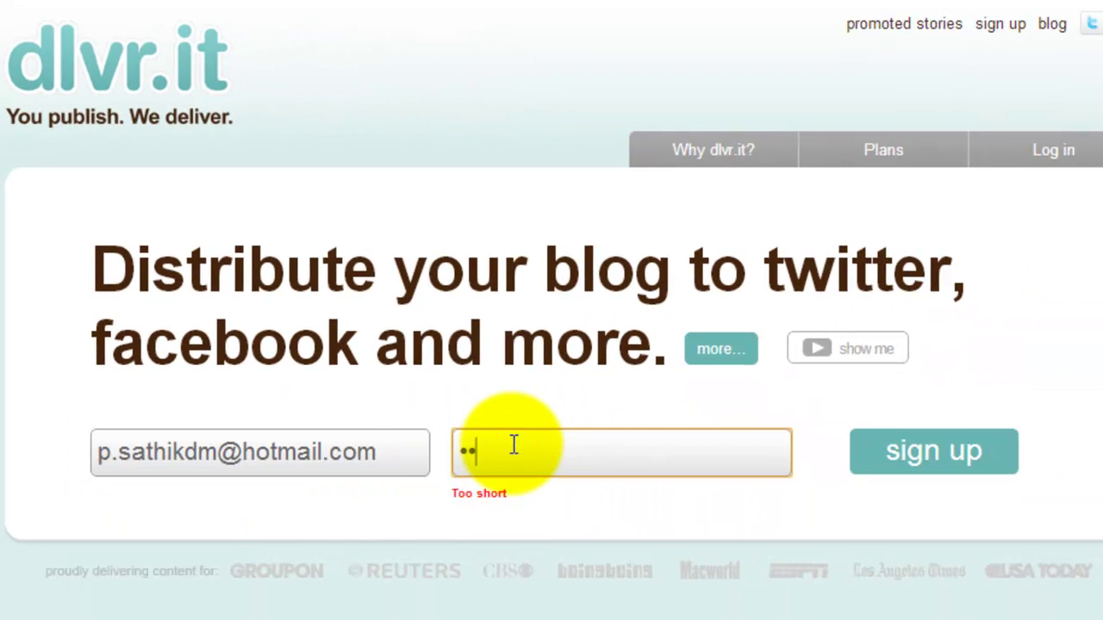
type("••••")
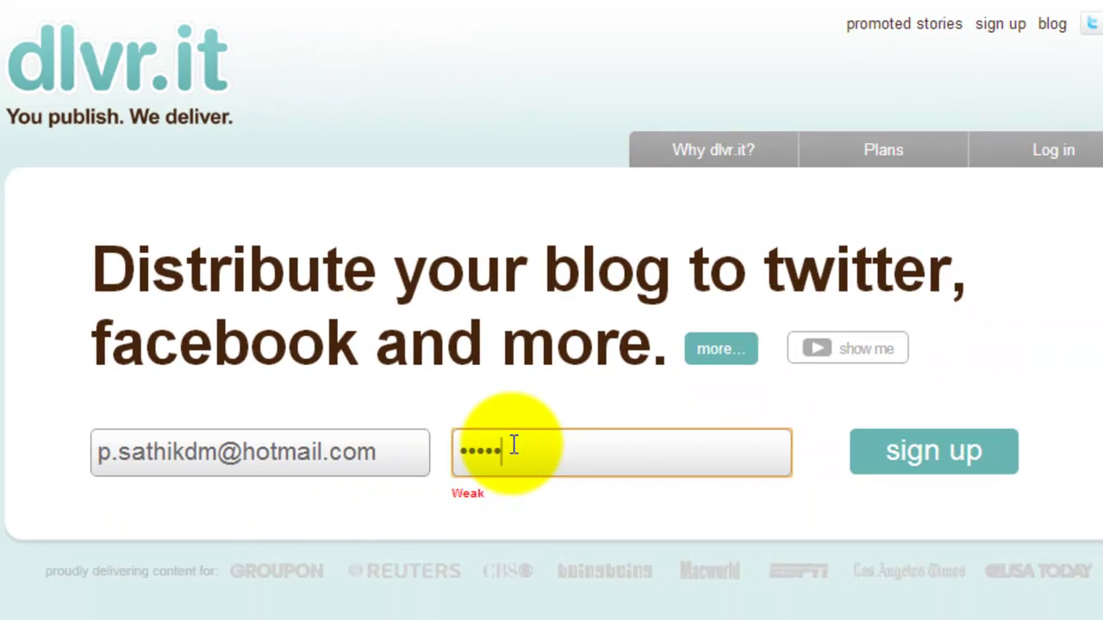
type("••••")
left_click(918, 456)
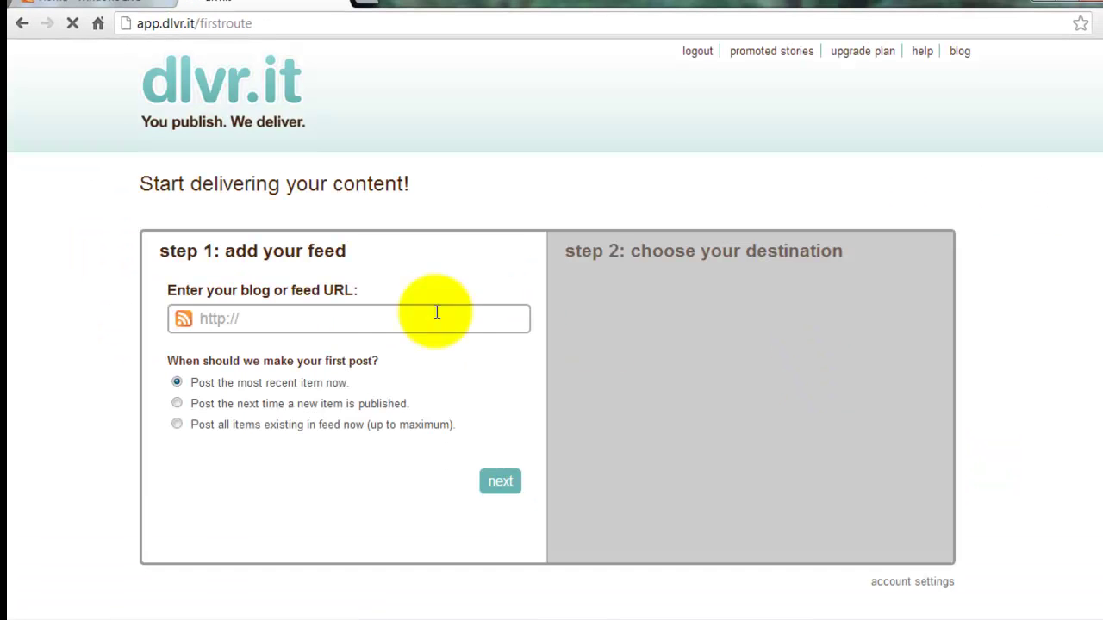
left_click(299, 315)
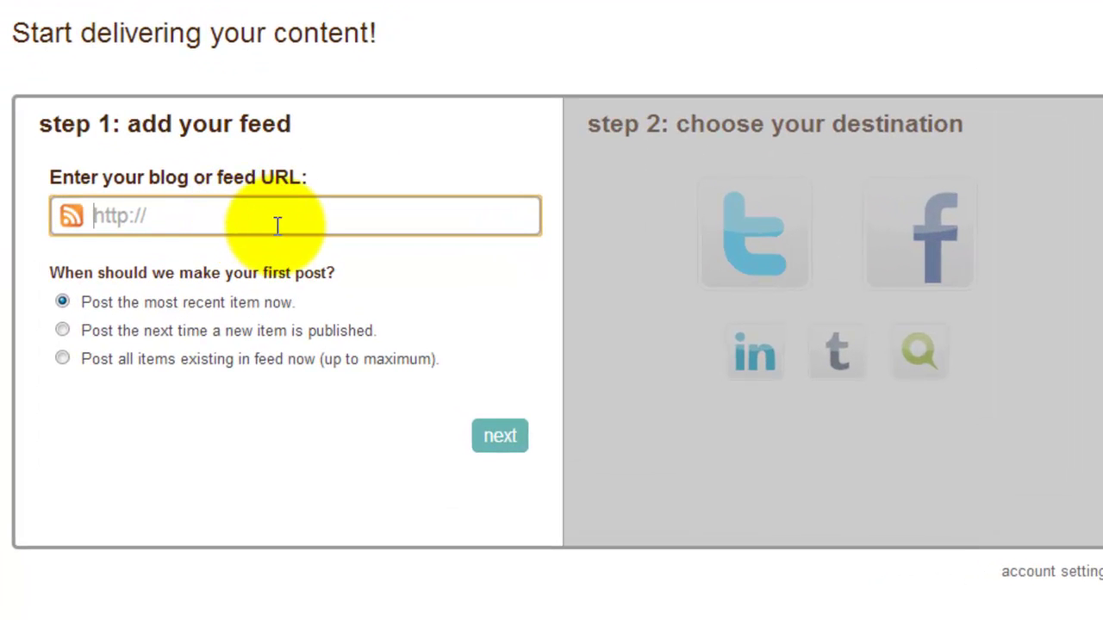
left_click(284, 217)
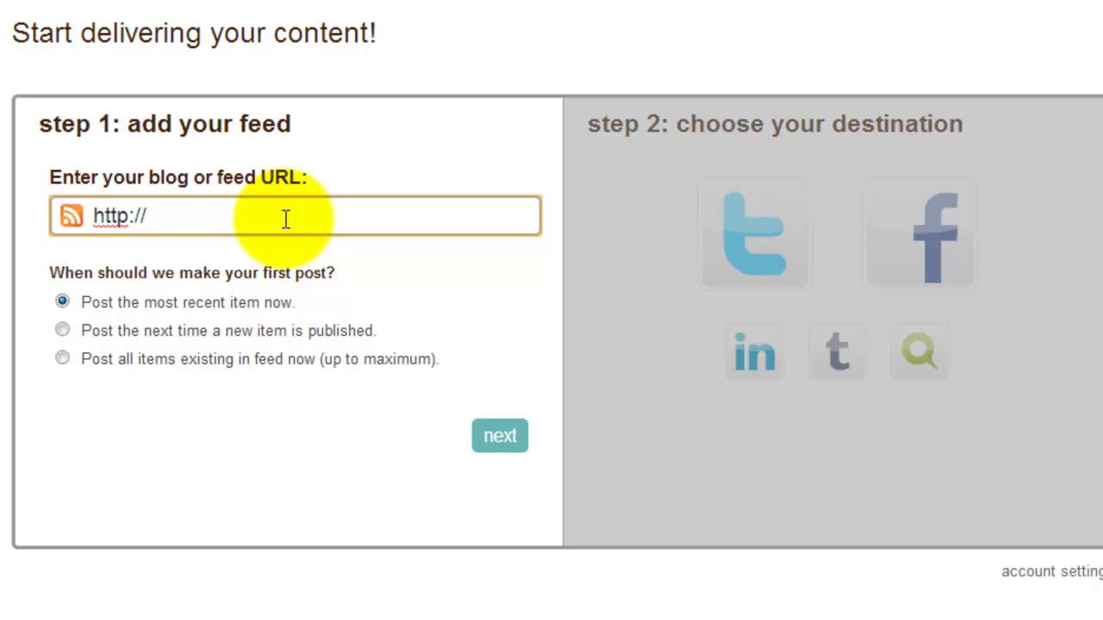
type("iwebhost.")
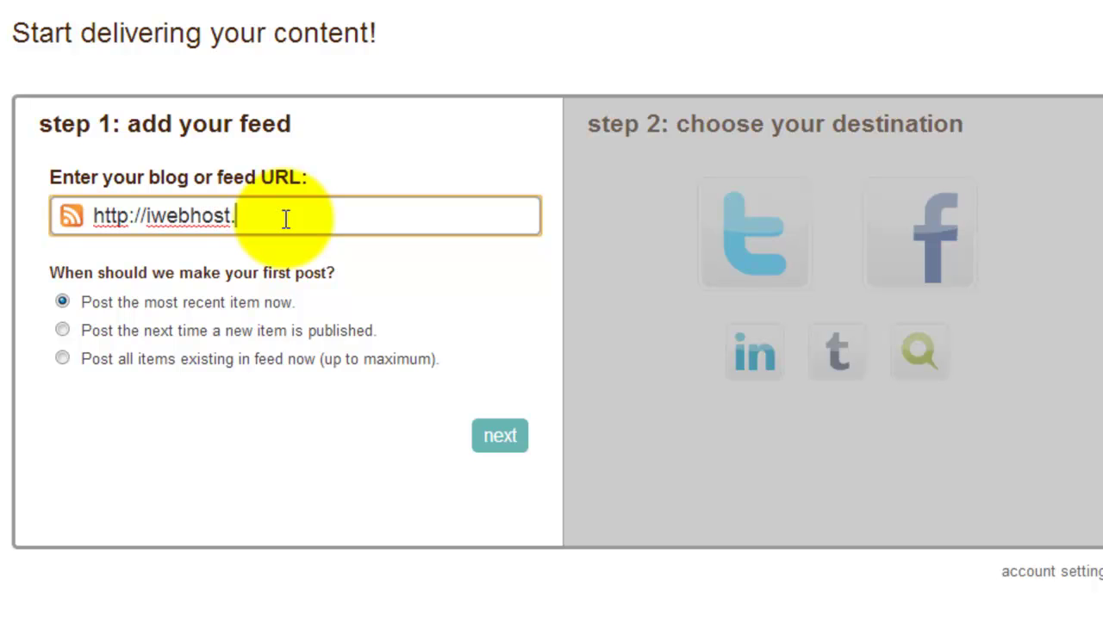
type("org")
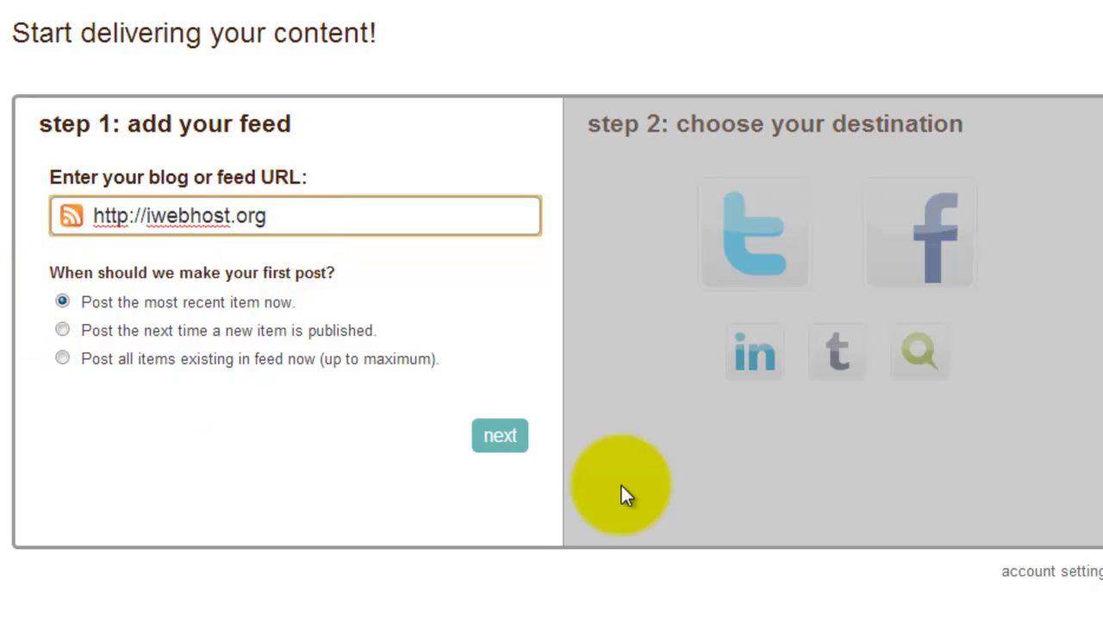
left_click(494, 444)
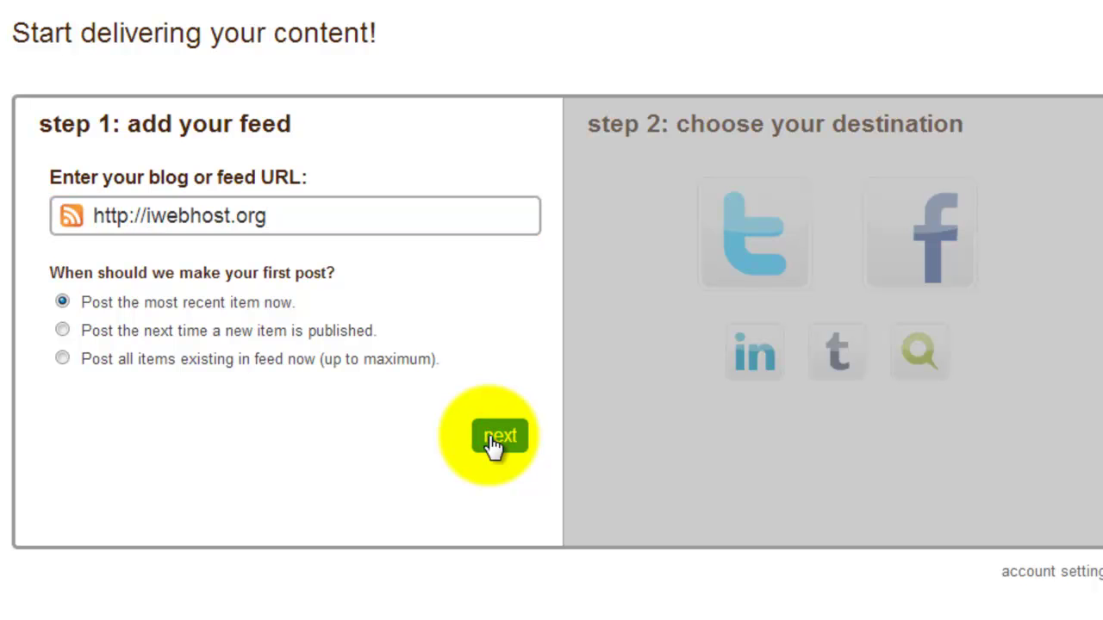
left_click(493, 444)
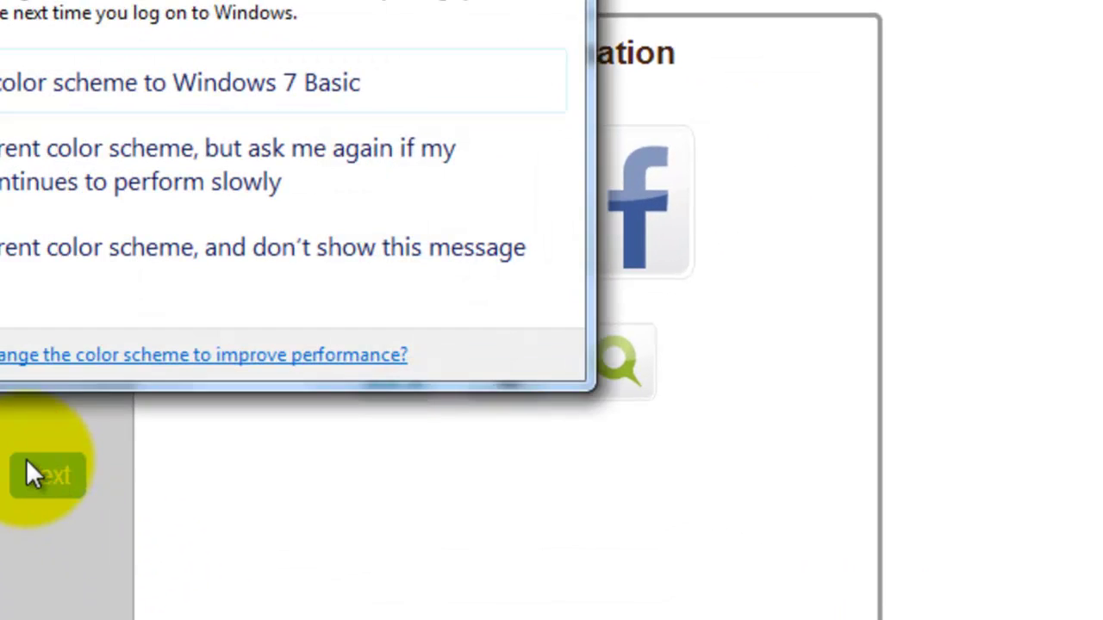
left_click(547, 1)
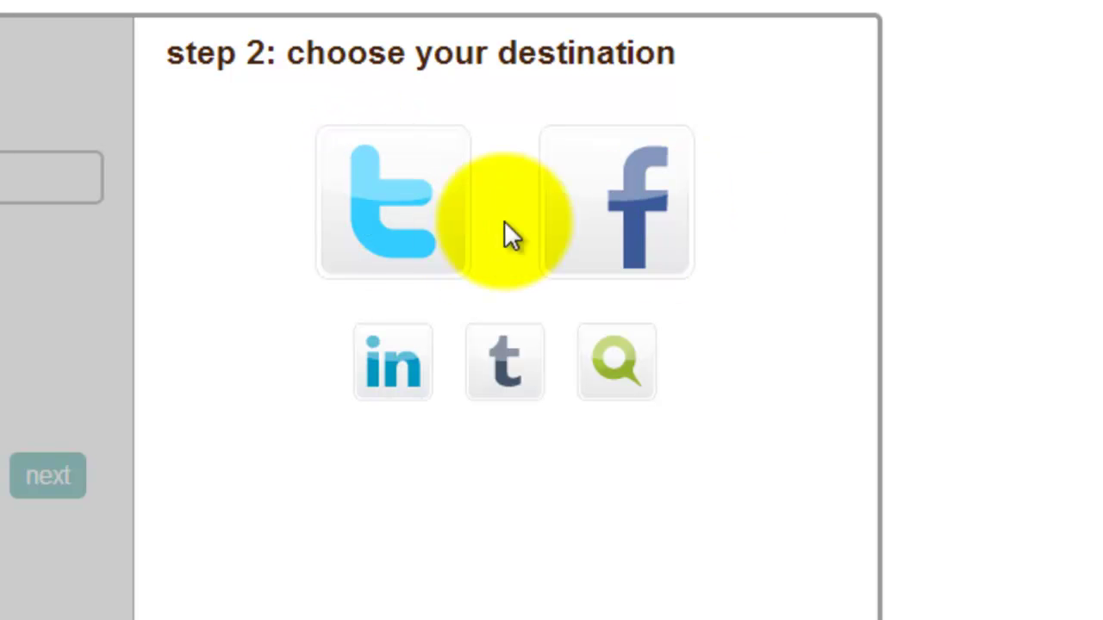
Choose Facebook instead of Twitter as the feed's destination
left_click(394, 223)
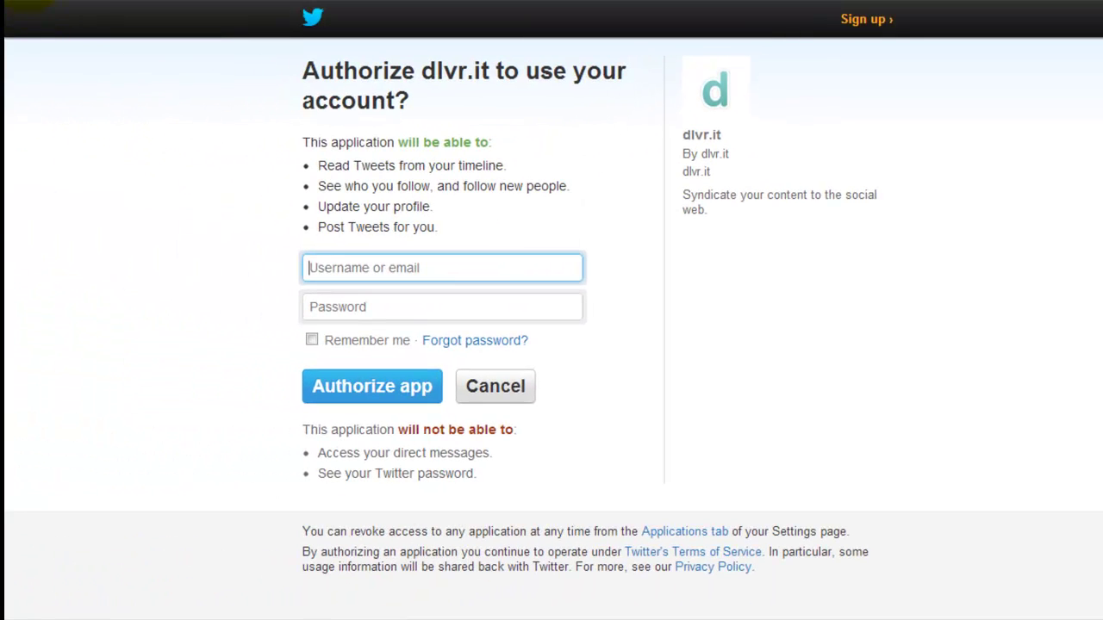
left_click(15, 5)
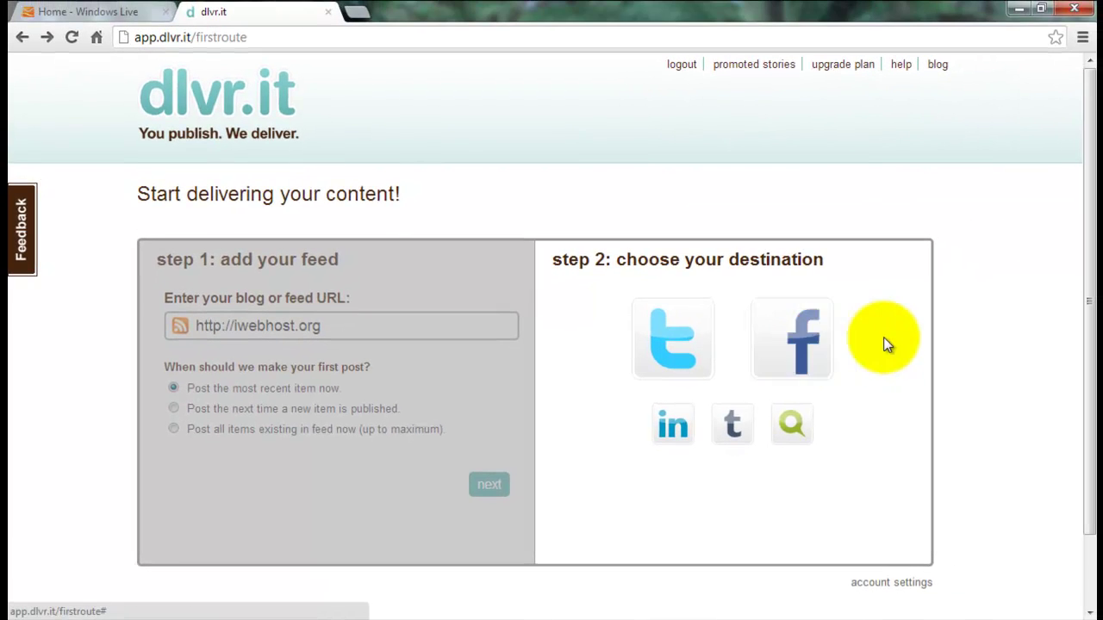
left_click(811, 344)
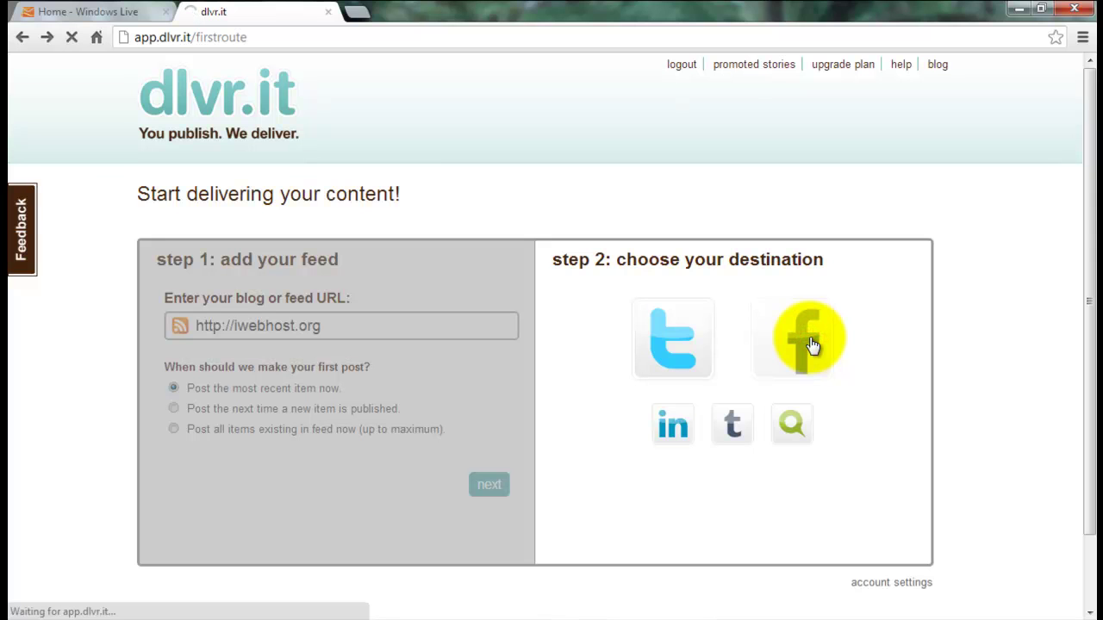
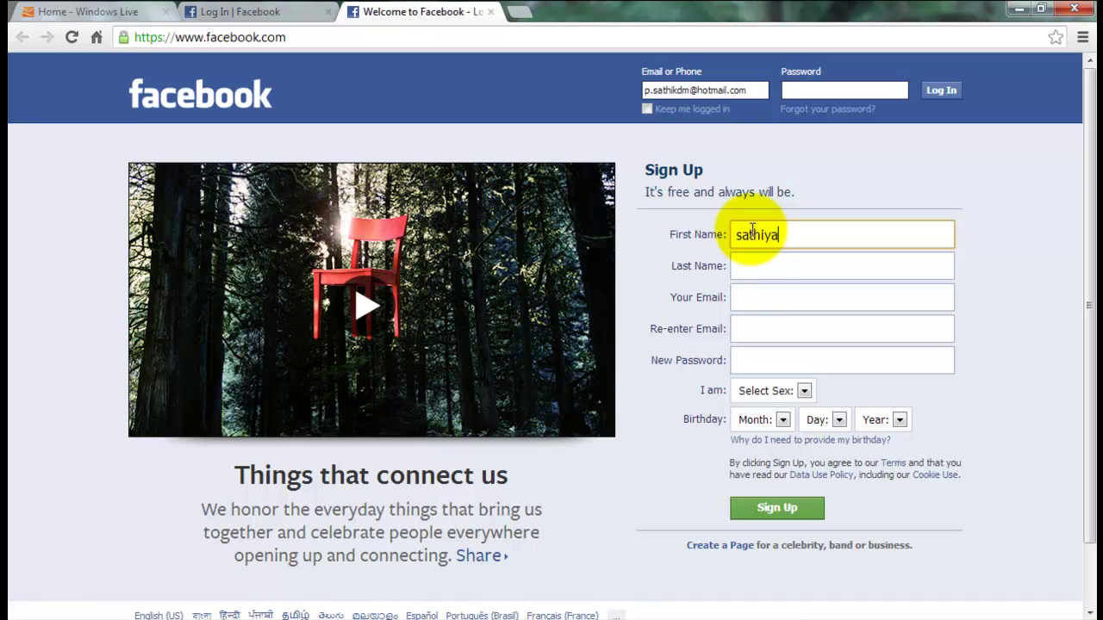
Fill in the last name, the e-mail address with its confirmation, and a new password in the Facebook sign-up form
left_click(764, 263)
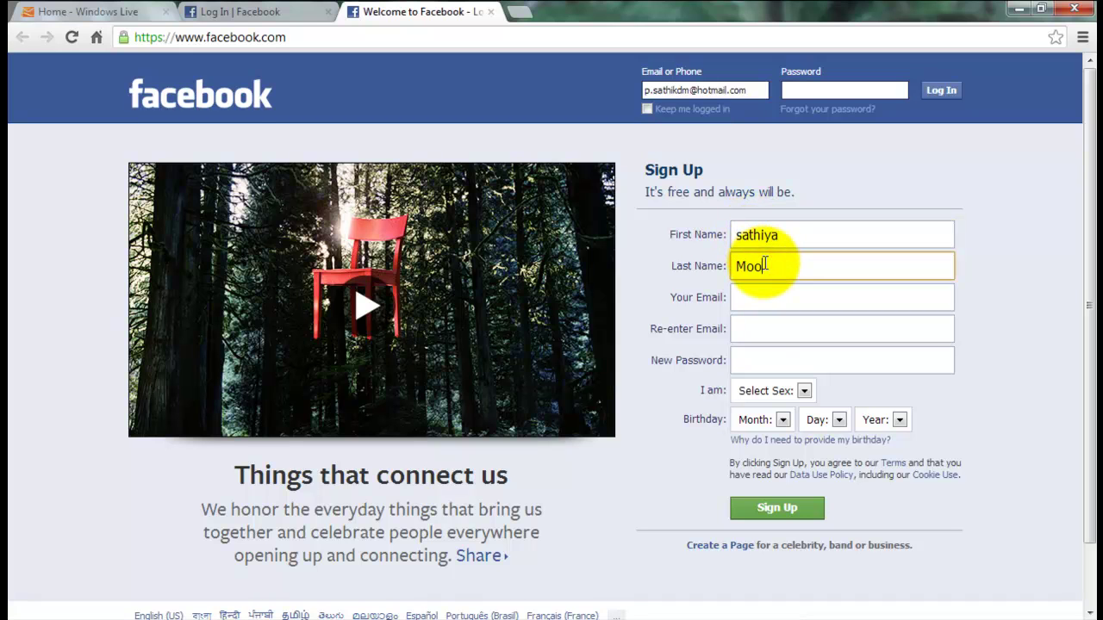
left_click(759, 299)
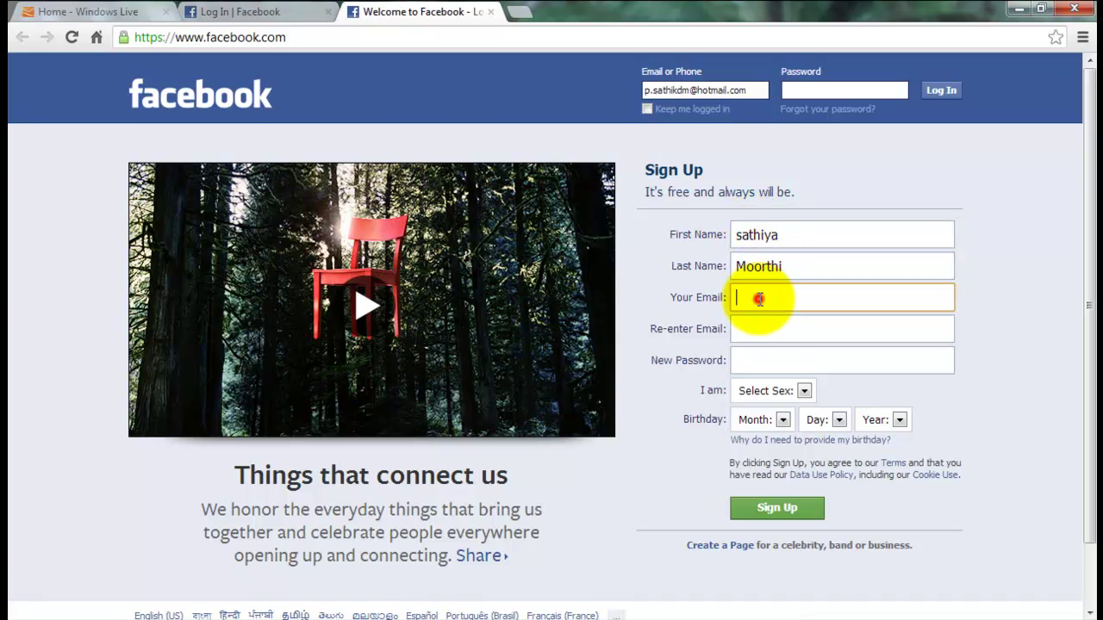
key("ctrl+v")
left_click(764, 328)
key("ctrl+v")
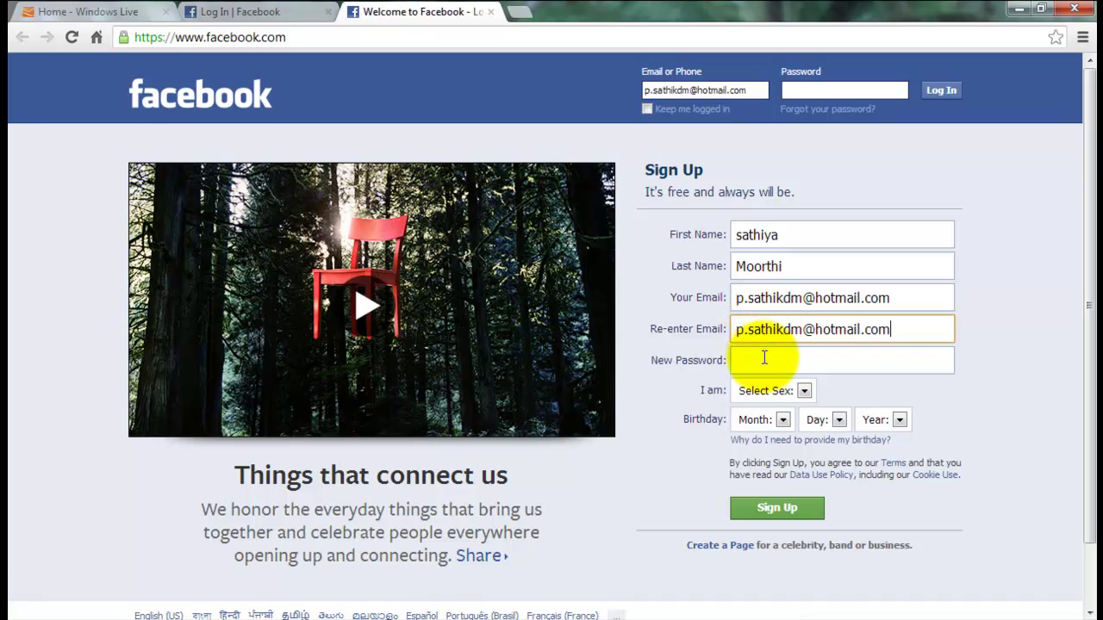
left_click(764, 357)
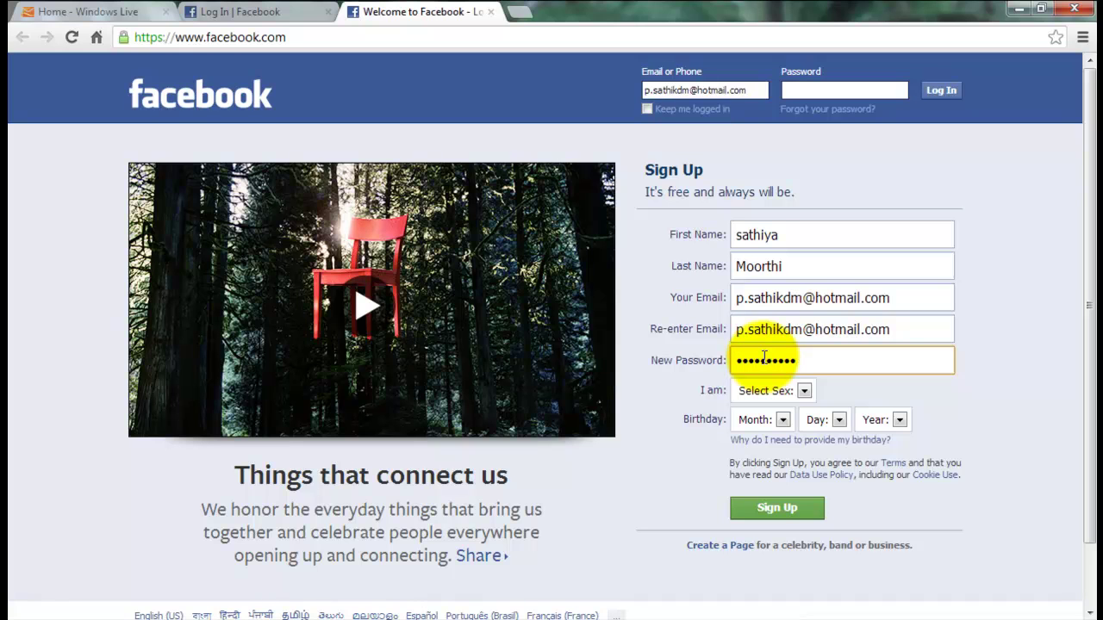
Set the sex to Male, choose the date of birth, and submit the Facebook sign-up form
left_click(800, 389)
left_click(772, 436)
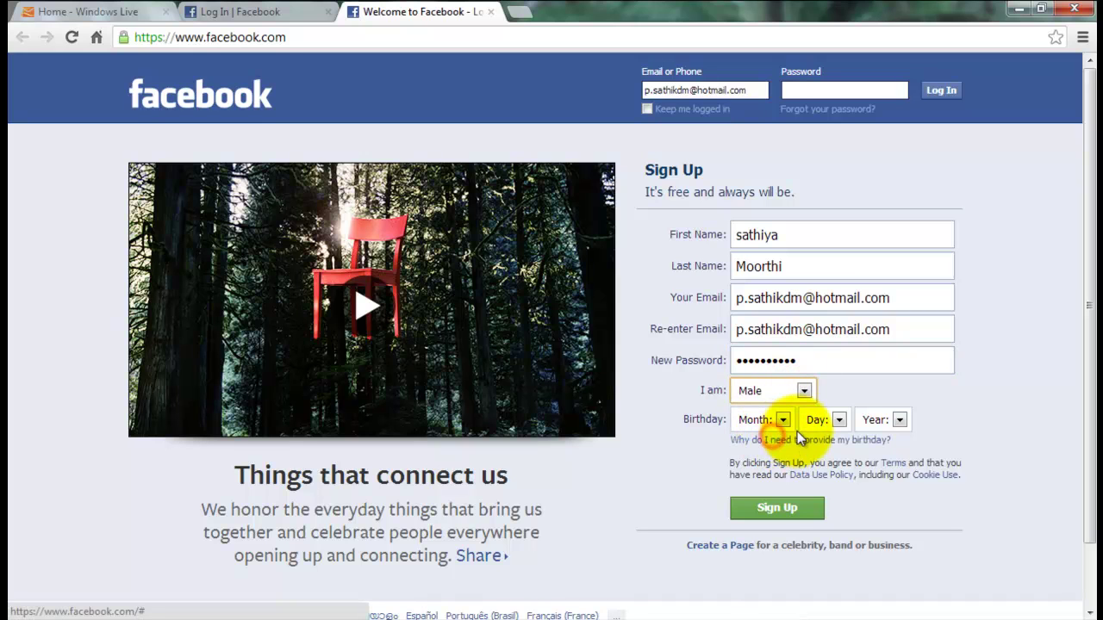
left_click(781, 420)
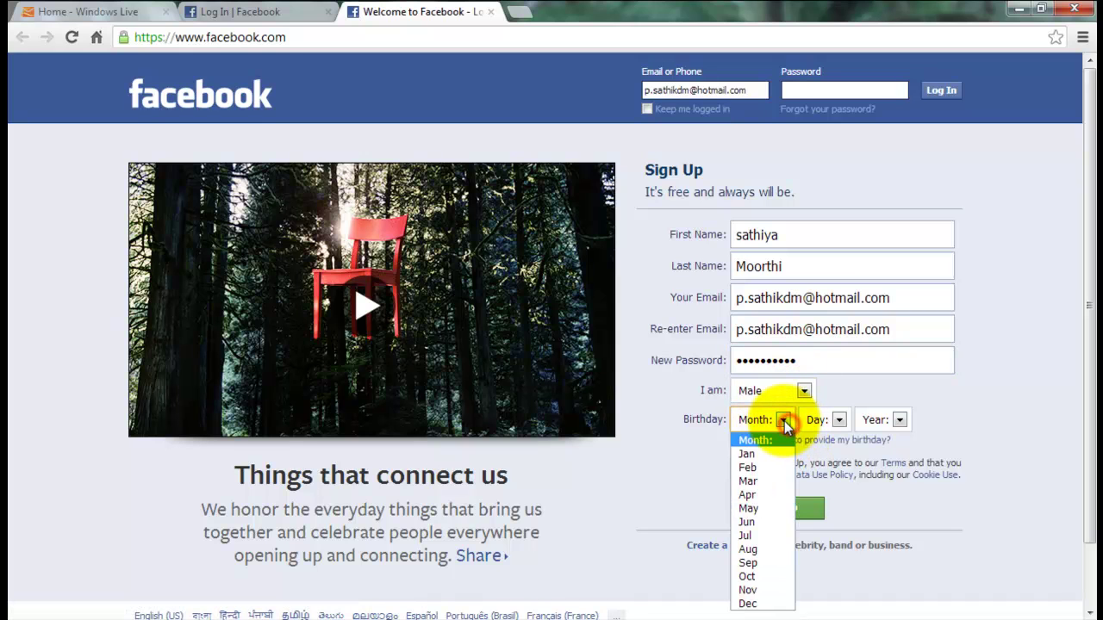
left_click(753, 482)
left_click(838, 421)
left_click(819, 377)
left_click(897, 420)
left_click(872, 361)
left_click(776, 510)
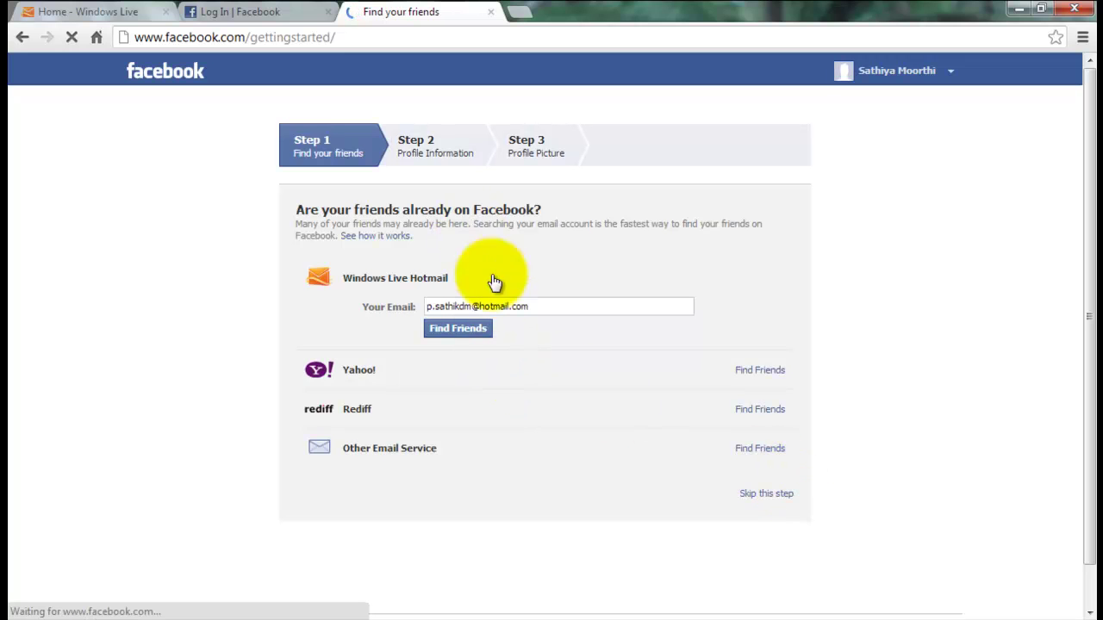
Skip the friend finder, profile information and profile picture steps of the new Facebook account
left_click(766, 493)
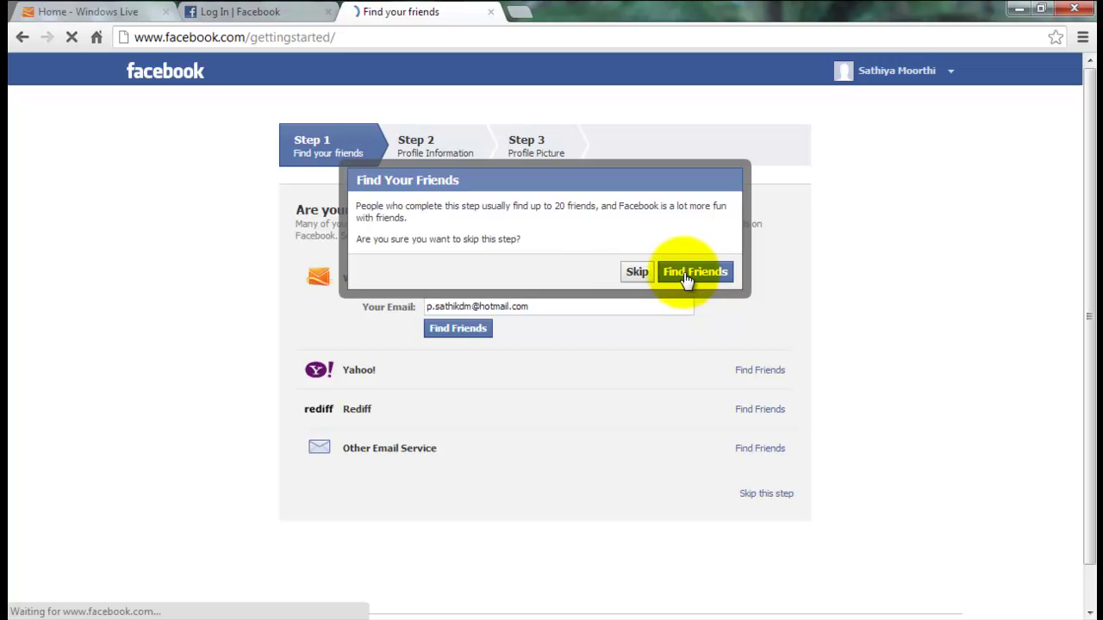
left_click(631, 276)
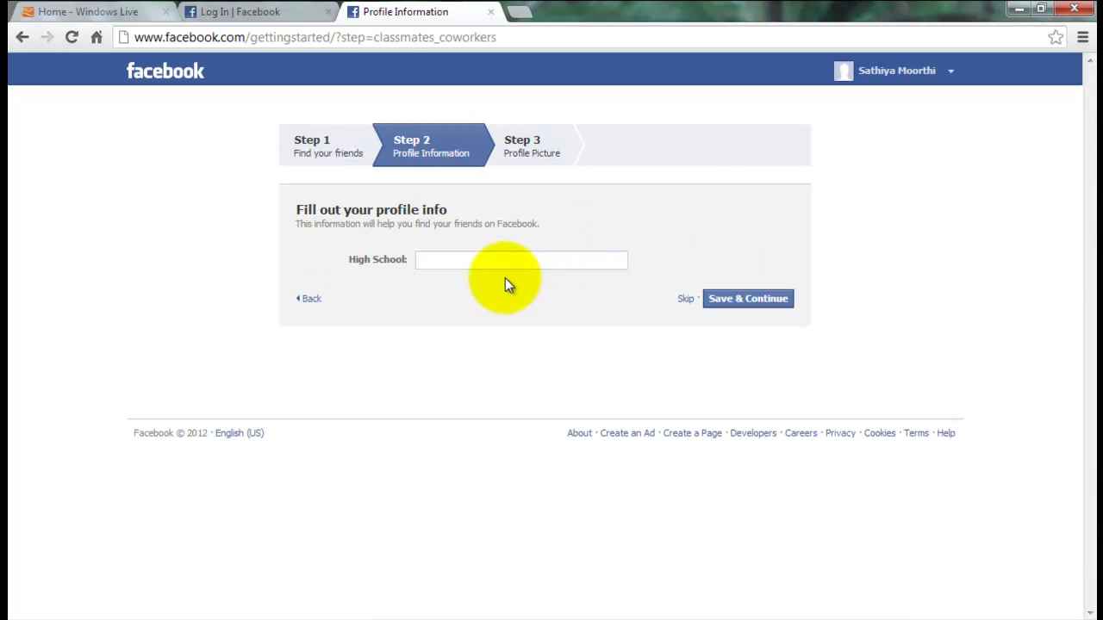
left_click(685, 302)
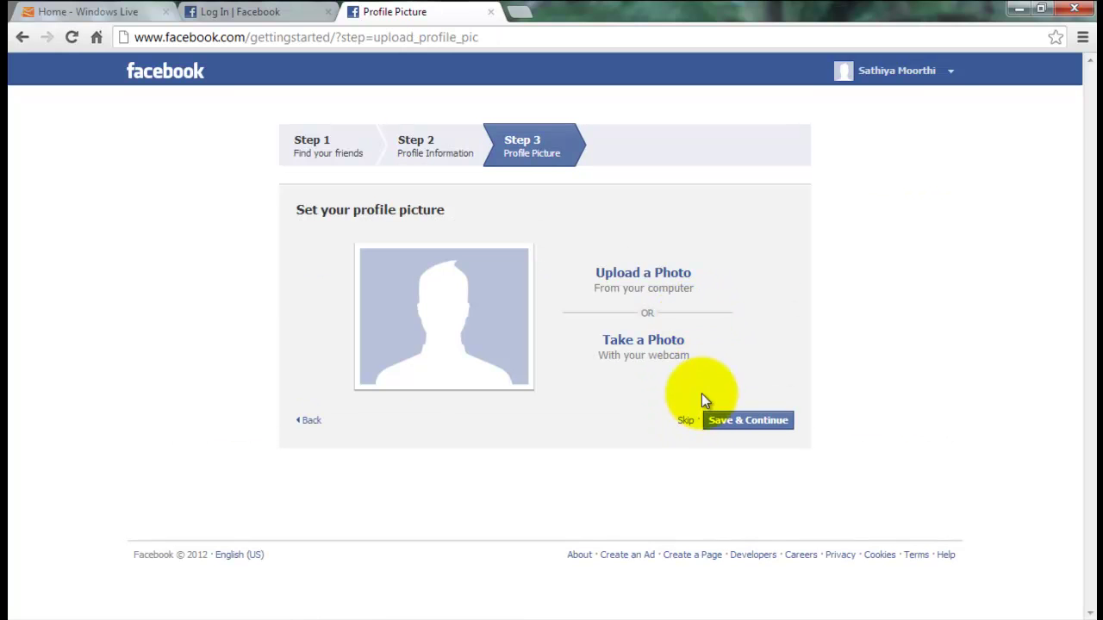
left_click(689, 422)
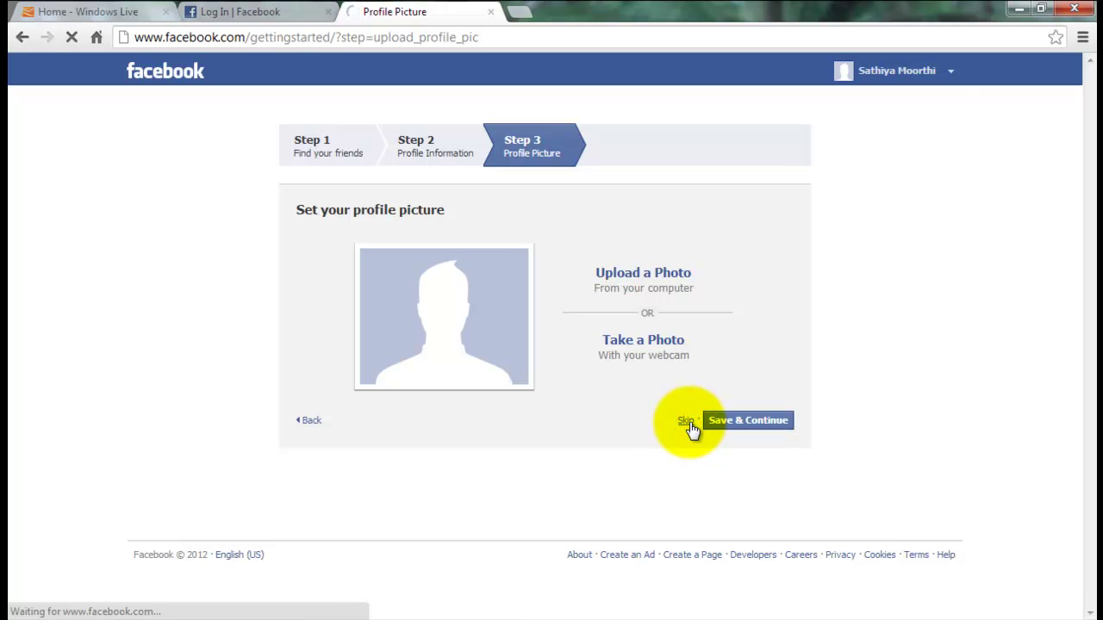
Log in to Facebook for dlvr.it with the account's e-mail and password, with Keep me logged in enabled
left_click(226, 11)
left_click(512, 146)
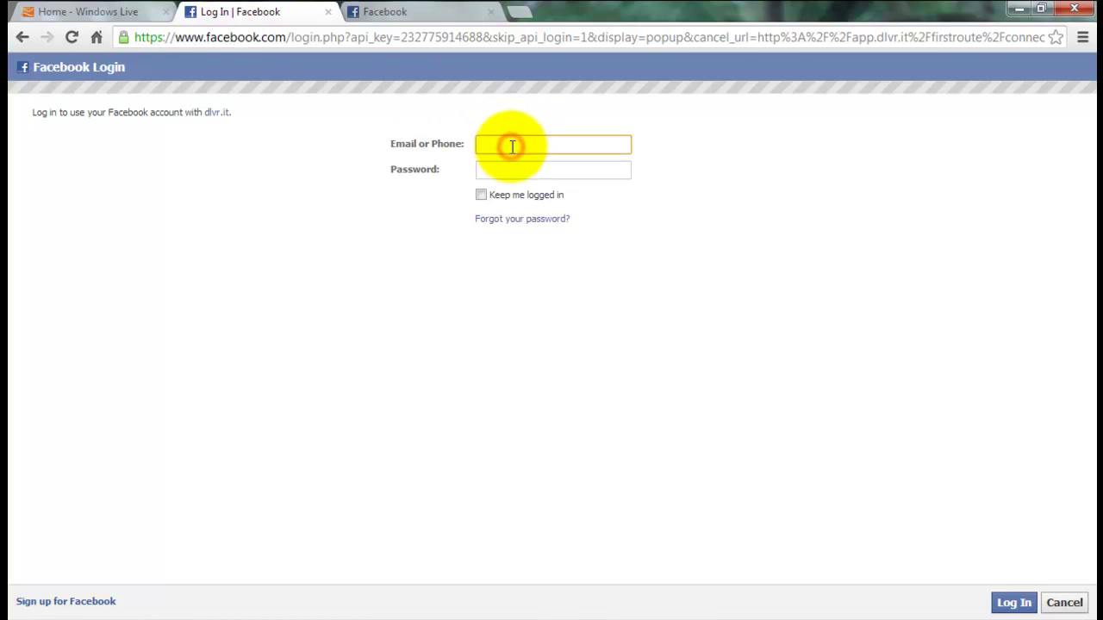
type("p")
key("Down")
key("Return")
left_click(562, 193)
left_click(566, 168)
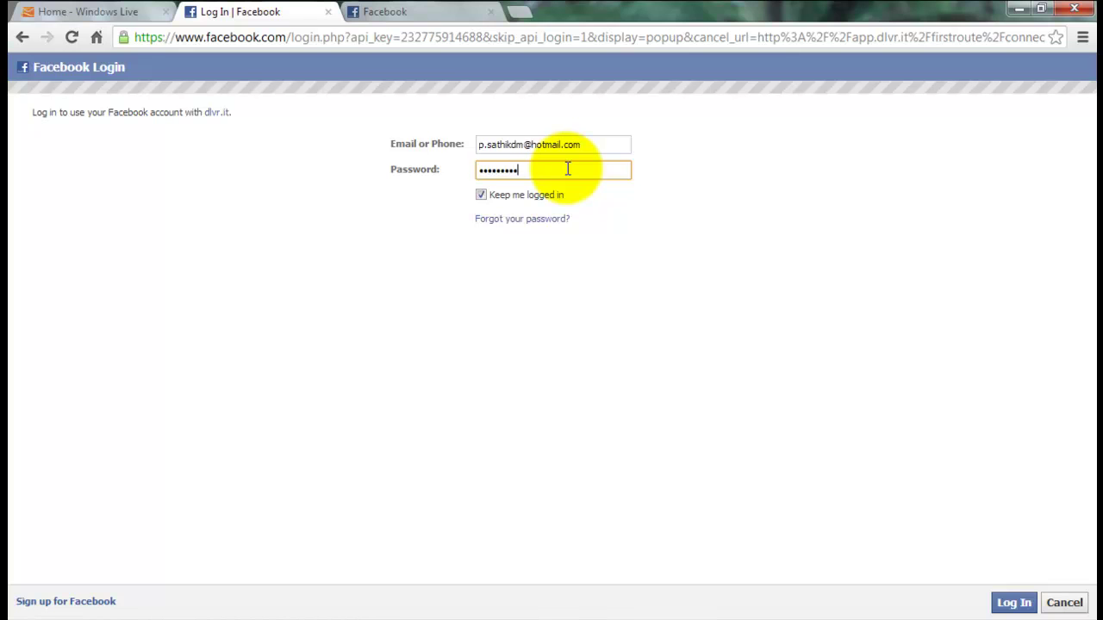
left_click(1013, 605)
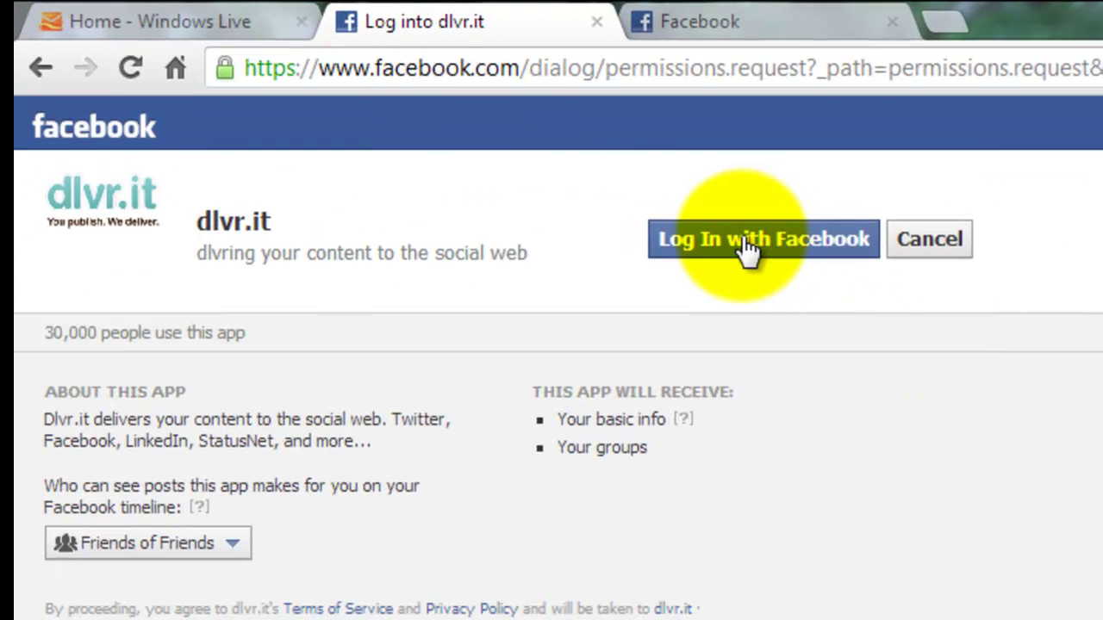
Authorize dlvr.it to log in with Facebook and allow its additional permissions
left_click(746, 245)
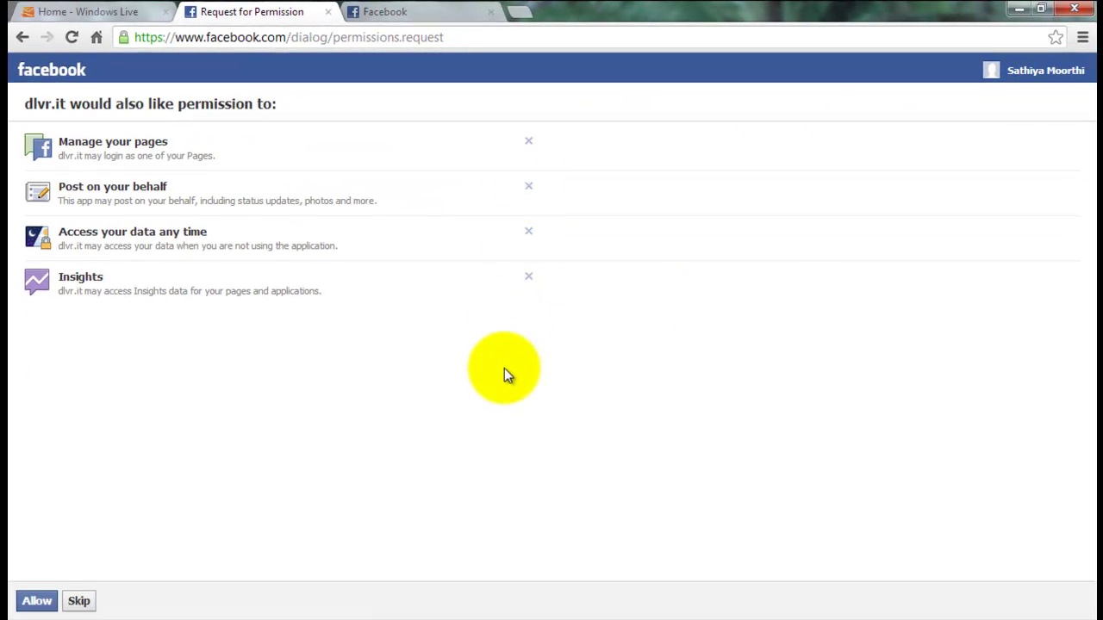
left_click(38, 601)
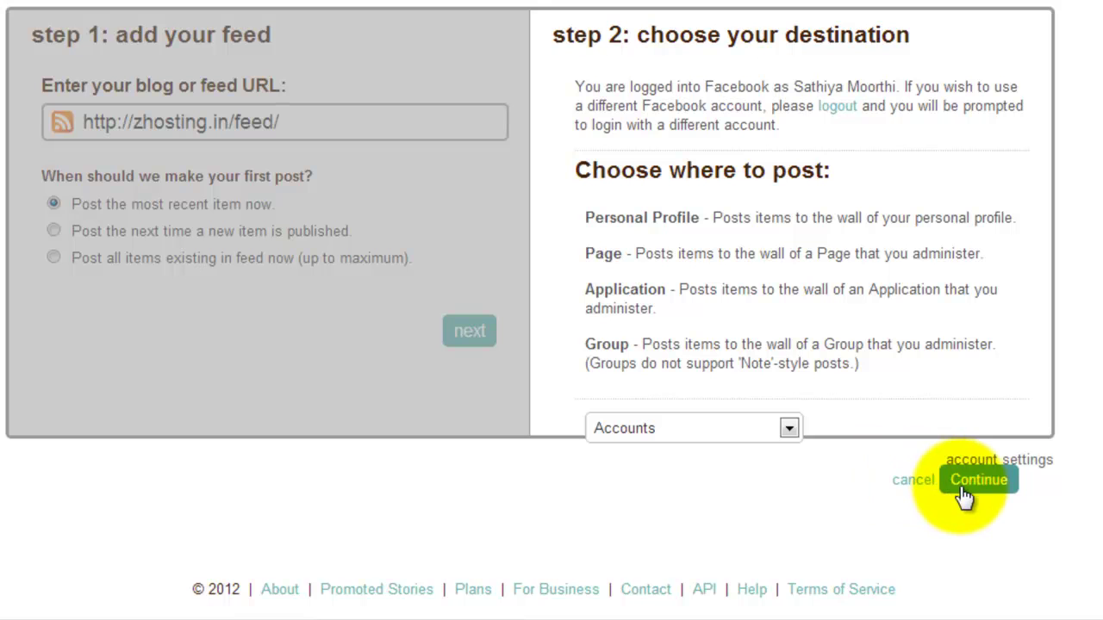
Select the Facebook personal profile as the account where dlvr.it posts the feed items
left_click(680, 437)
left_click(678, 426)
left_click(678, 422)
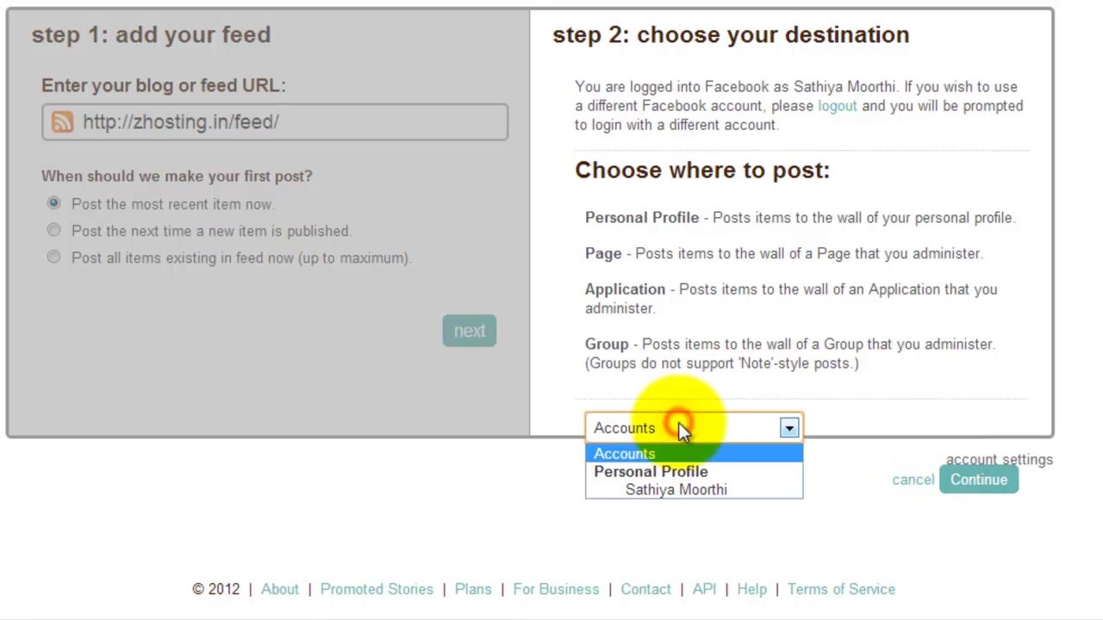
left_click(675, 491)
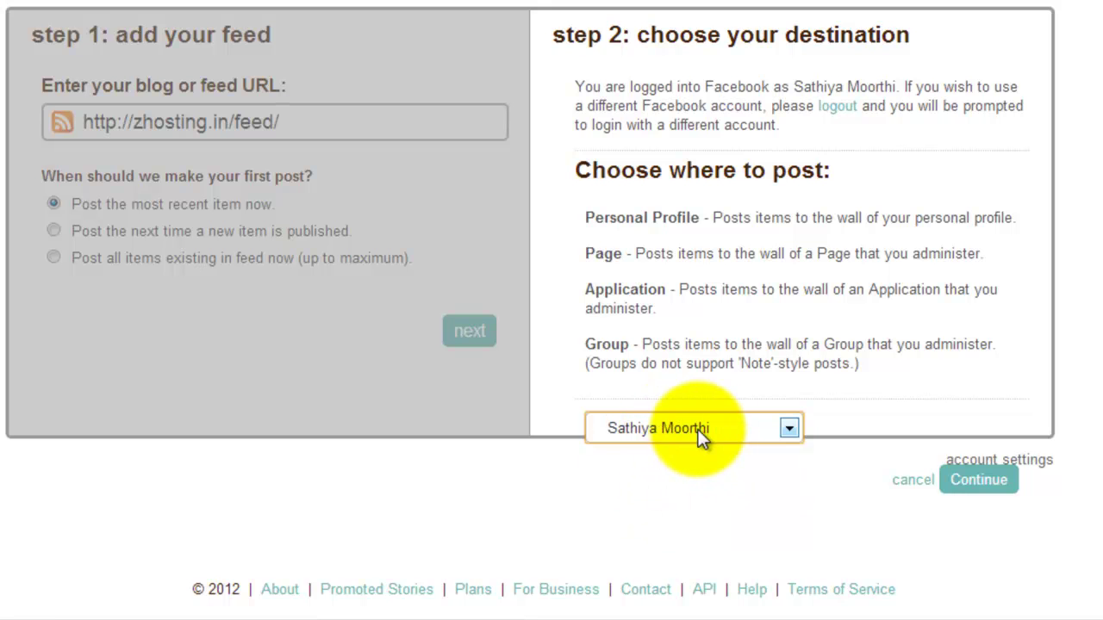
Finish the route setup with the chosen Facebook profile as destination and dismiss the welcome message
left_click(982, 481)
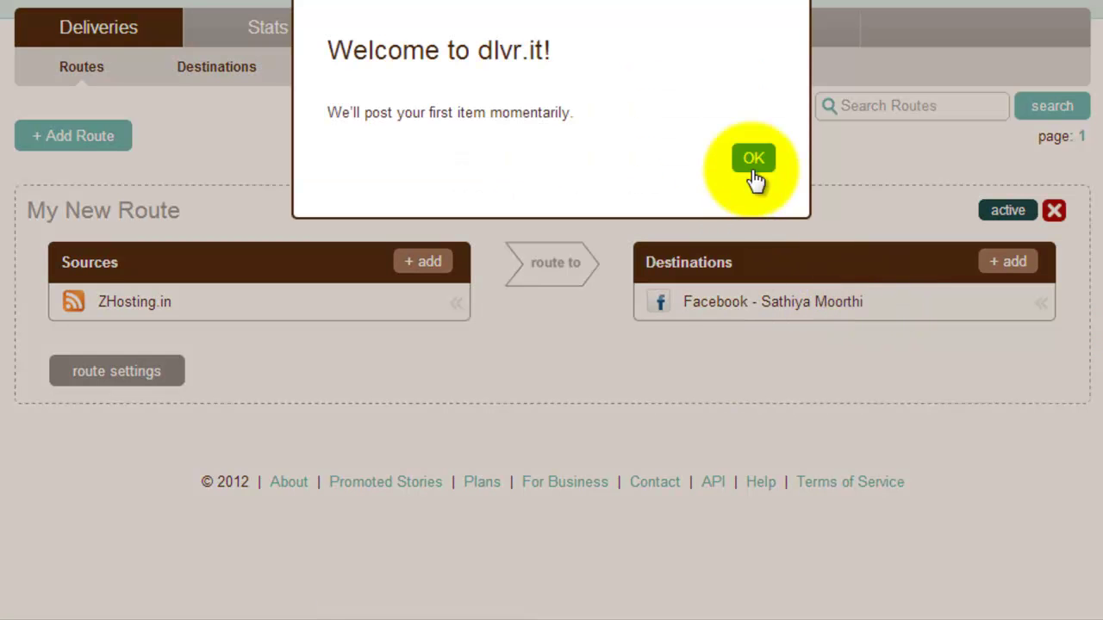
left_click(760, 159)
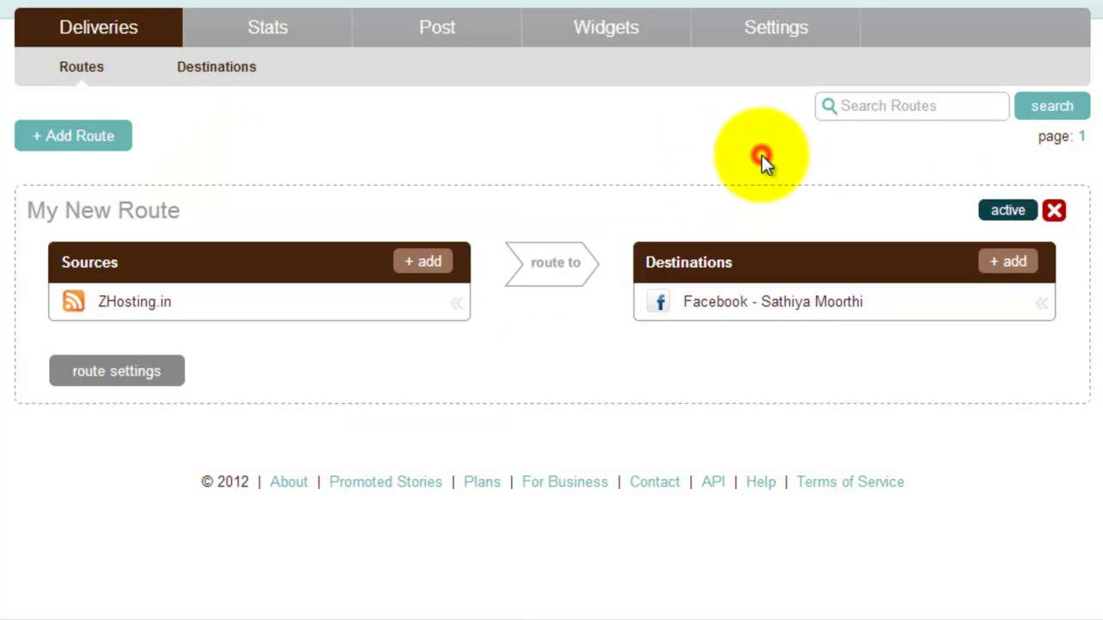
mouse_move(788, 321)
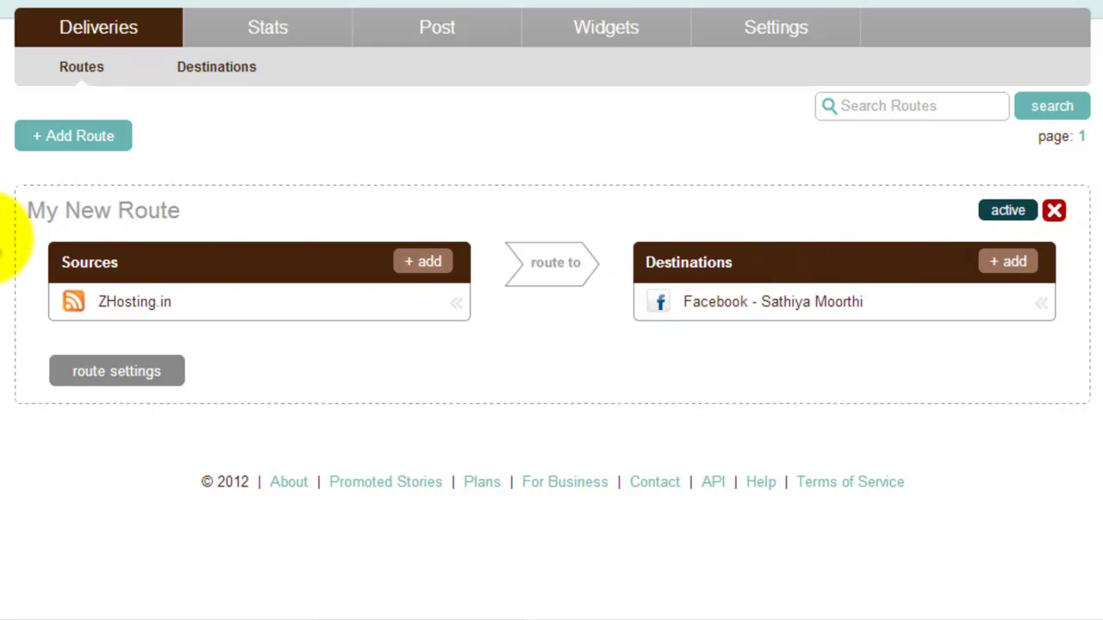
mouse_move(769, 305)
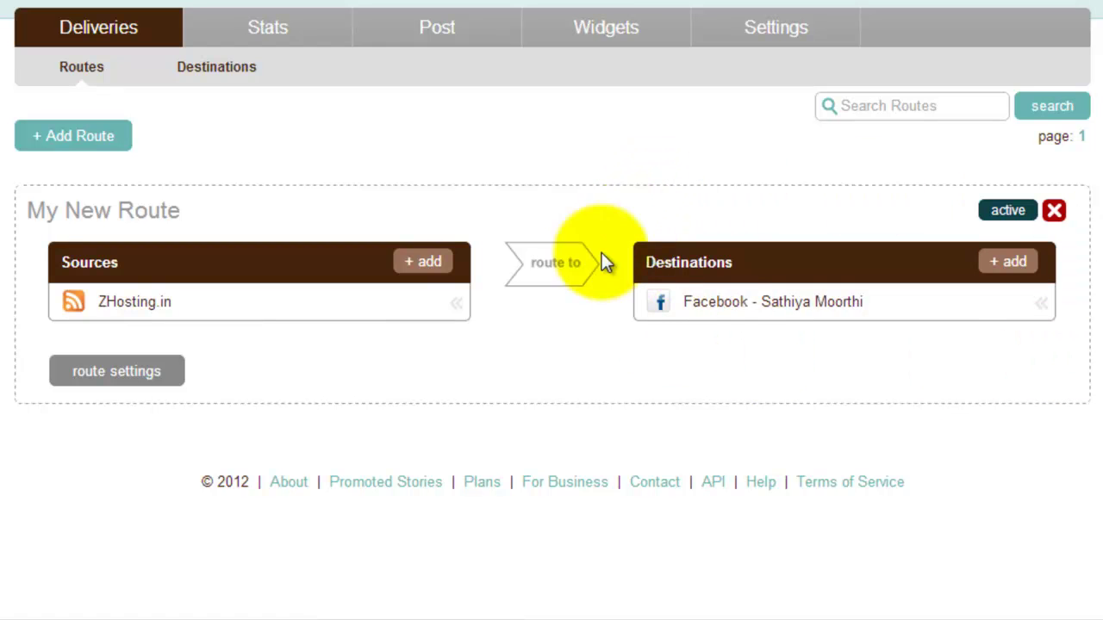
mouse_move(142, 291)
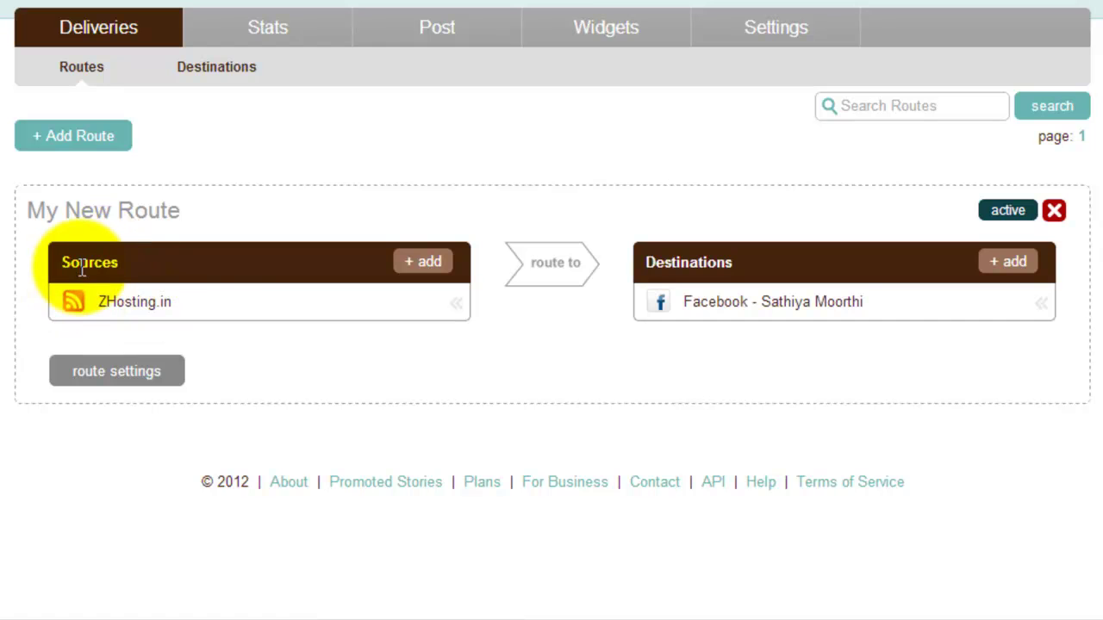
left_click_drag(64, 260, 148, 260)
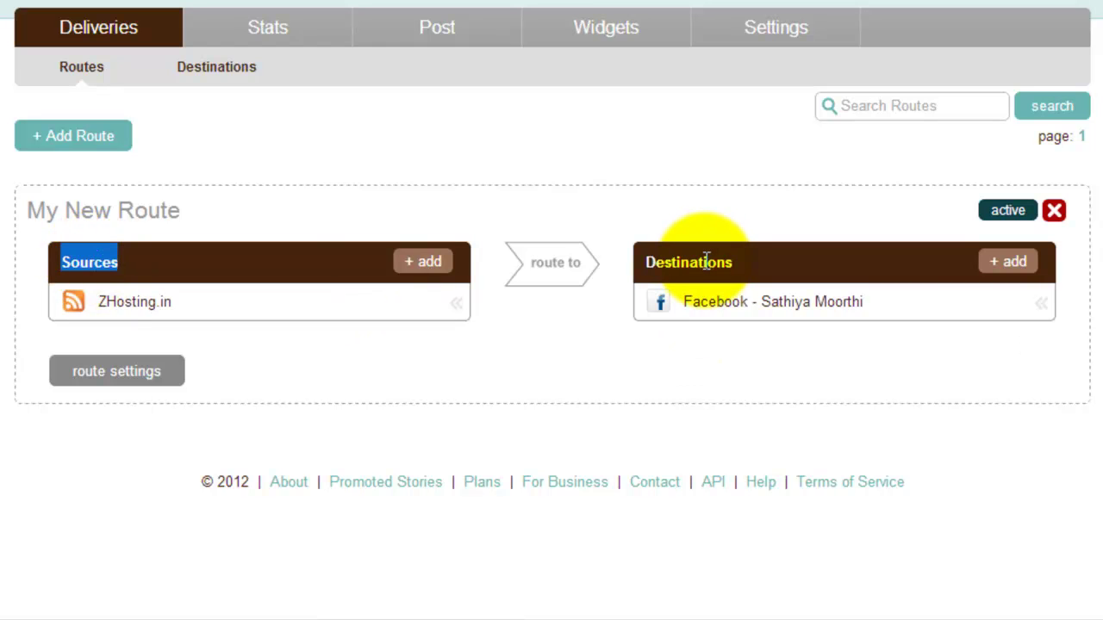
Try to add a new Twitter destination to the route by starting its account authorization, and close the authorization window
left_click(1013, 262)
scroll(544, 320, "down", 2)
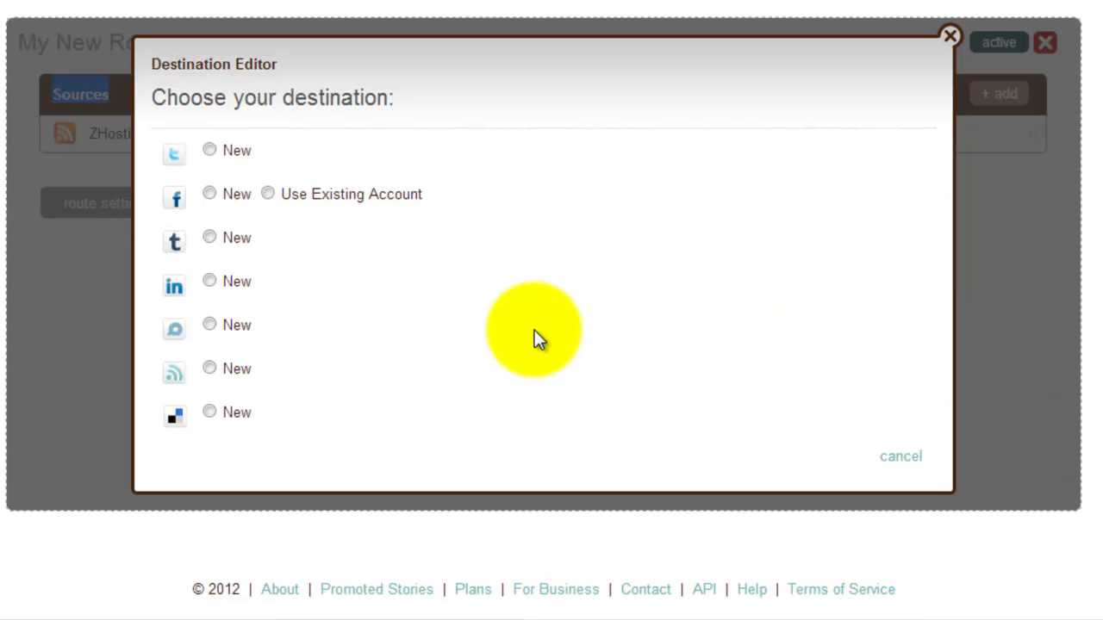
left_click(209, 151)
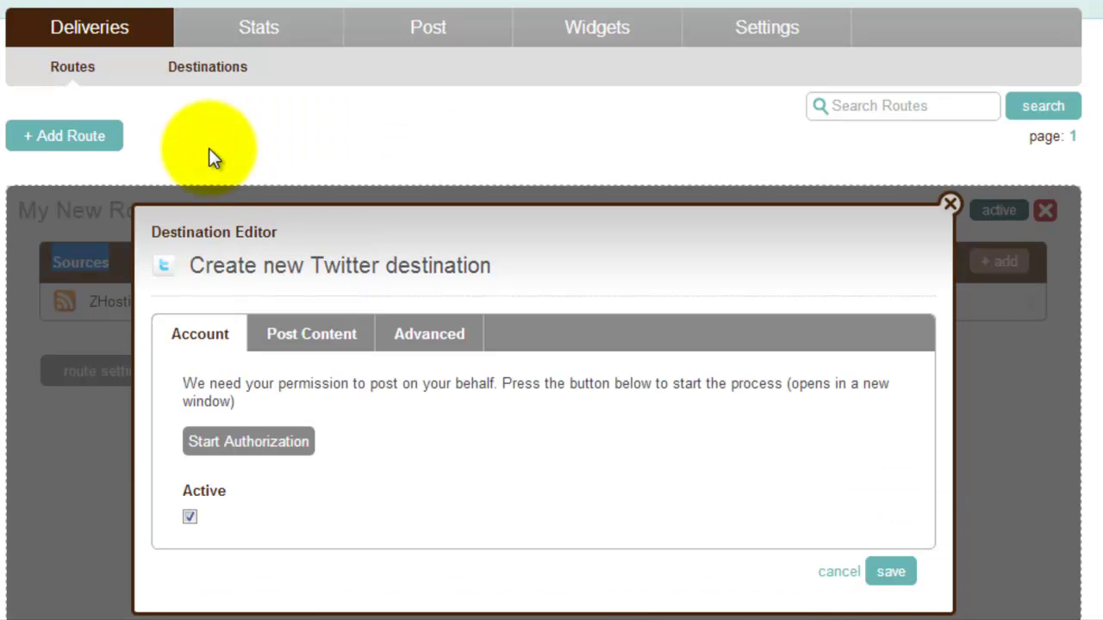
scroll(364, 405, "down", 2)
left_click(220, 327)
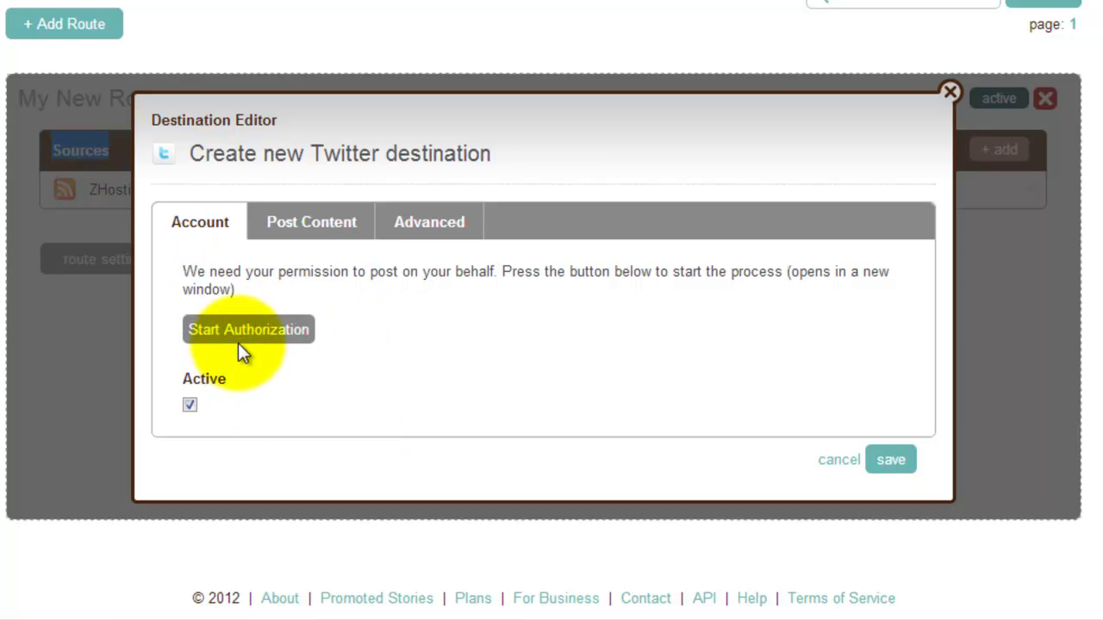
left_click(246, 343)
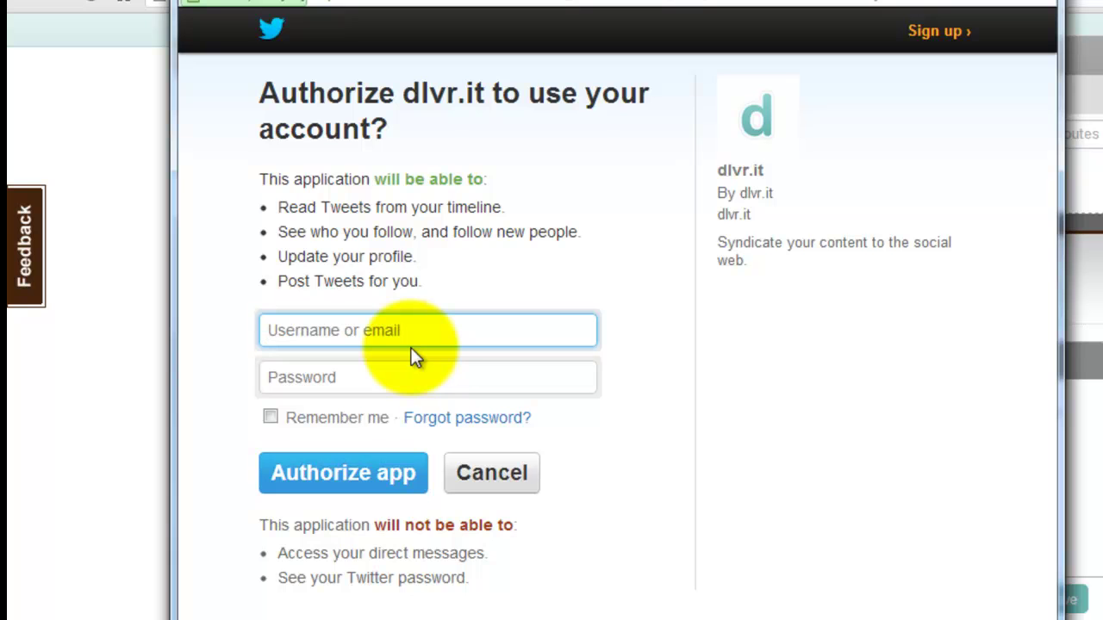
left_click(374, 371)
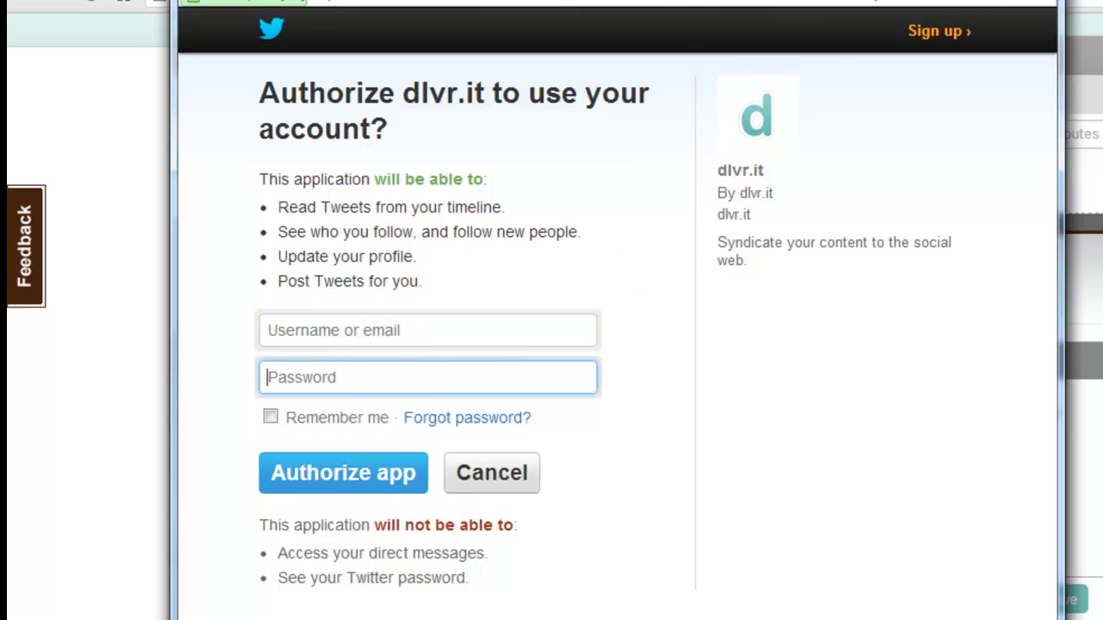
left_click(1013, 1)
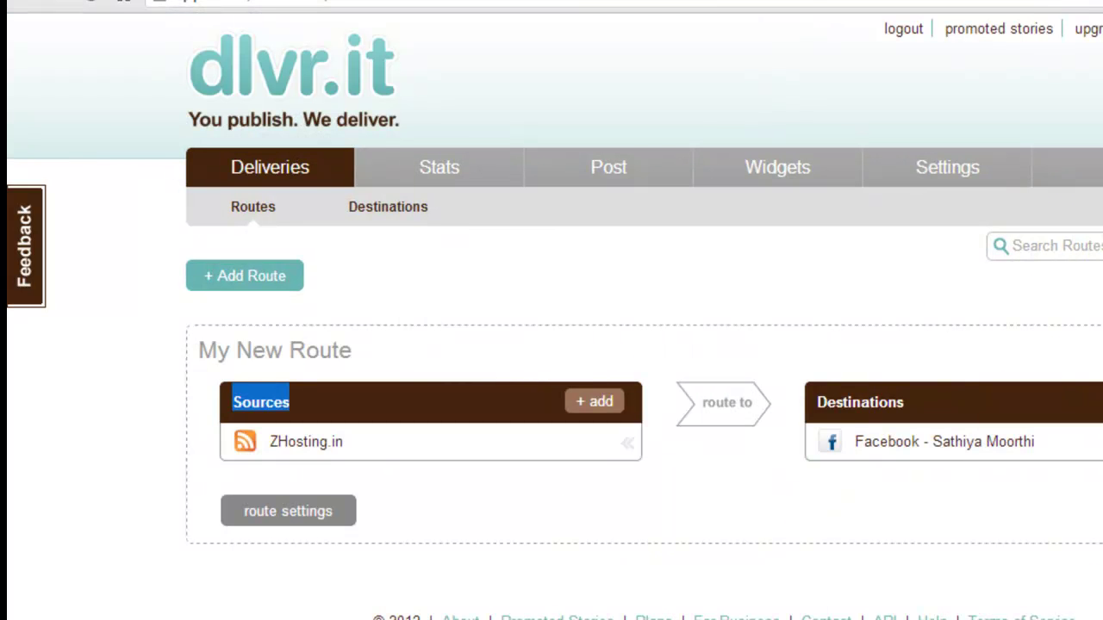
Show the destination types available for the route and dismiss the Windows color scheme dialog without choosing an option
scroll(417, 494, "down", 2)
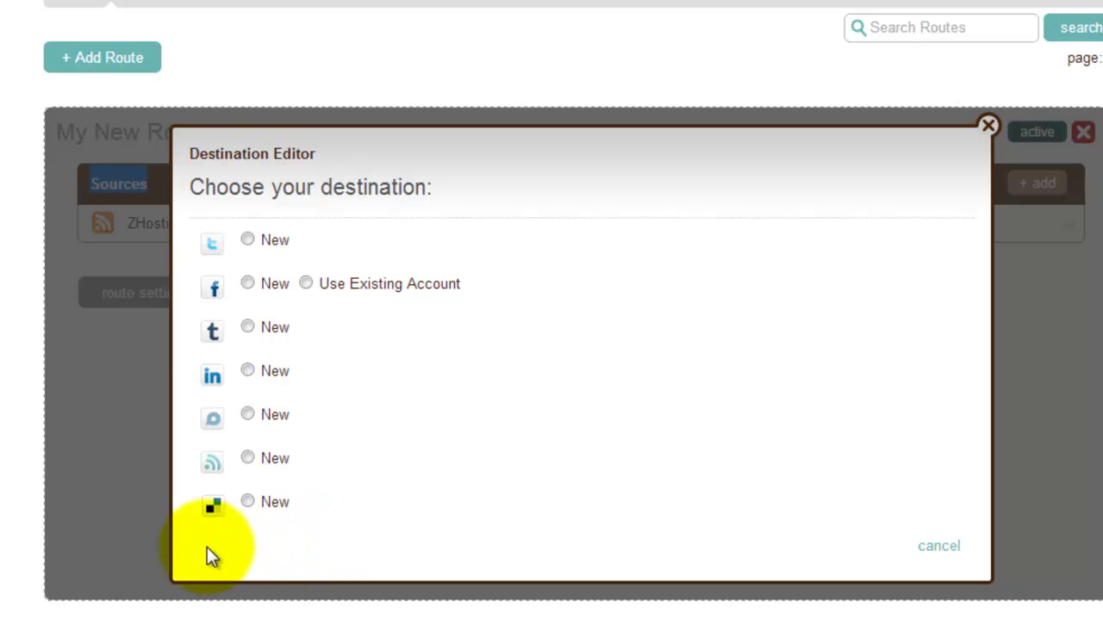
left_click(245, 327)
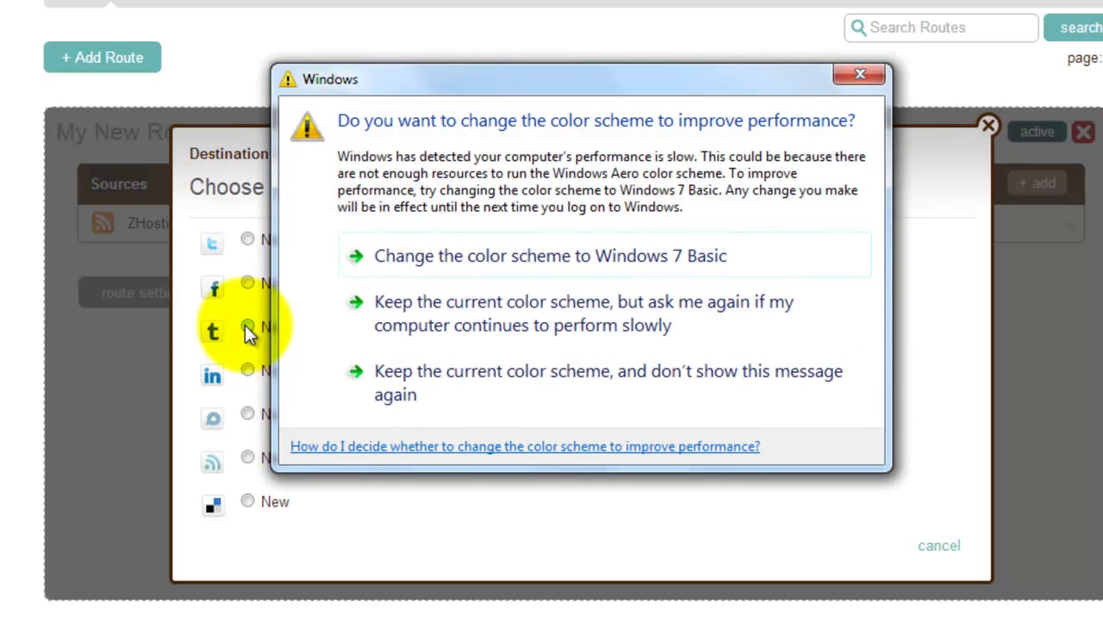
left_click(852, 73)
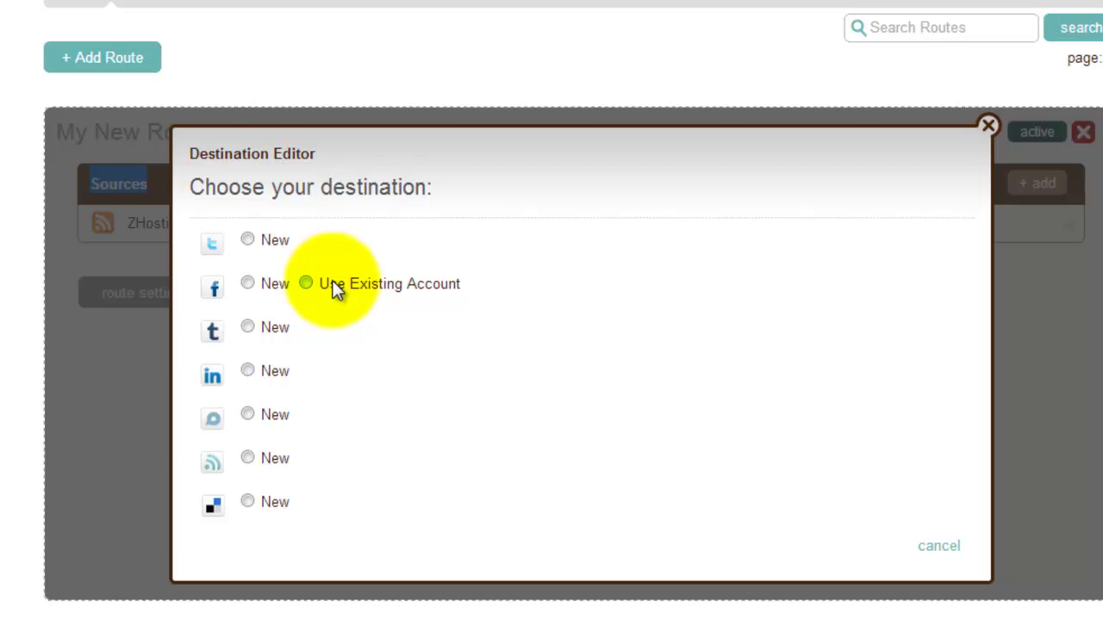